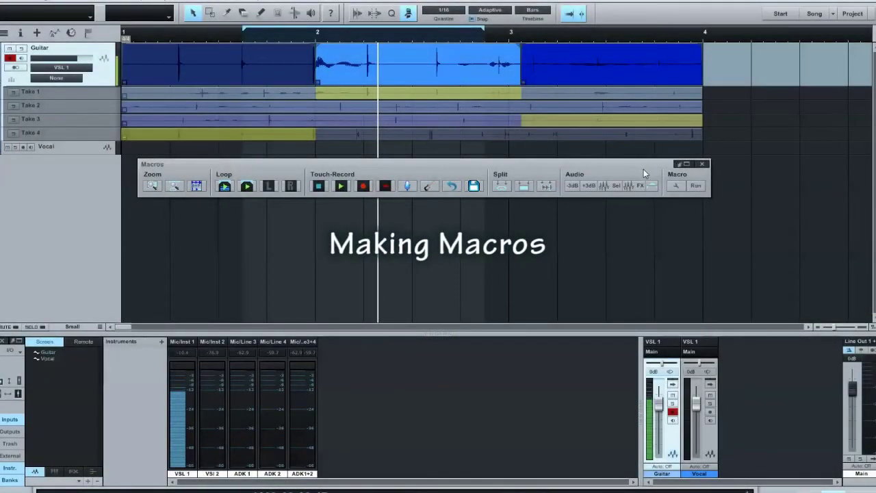
- Open the Studio One Macros folder in Explorer via the Macro Organizer and bring it into view
{"action": "left_click", "coordinate": [676, 185]}
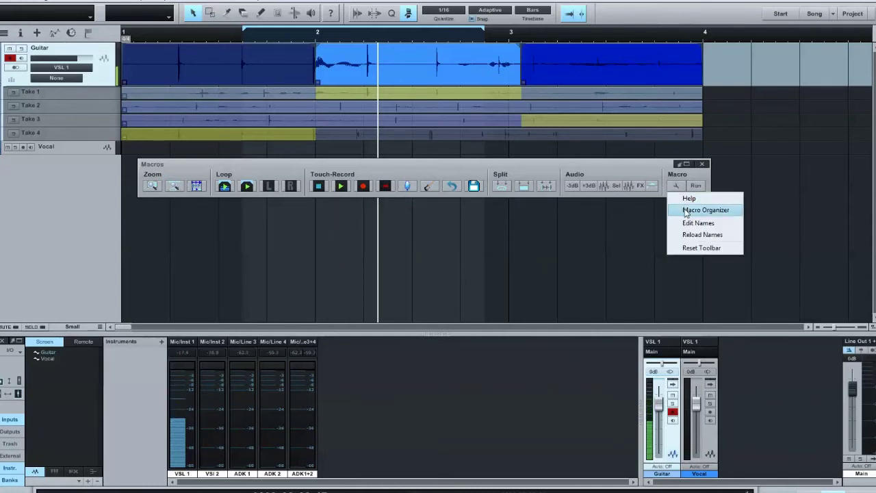
{"action": "left_click", "coordinate": [685, 212]}
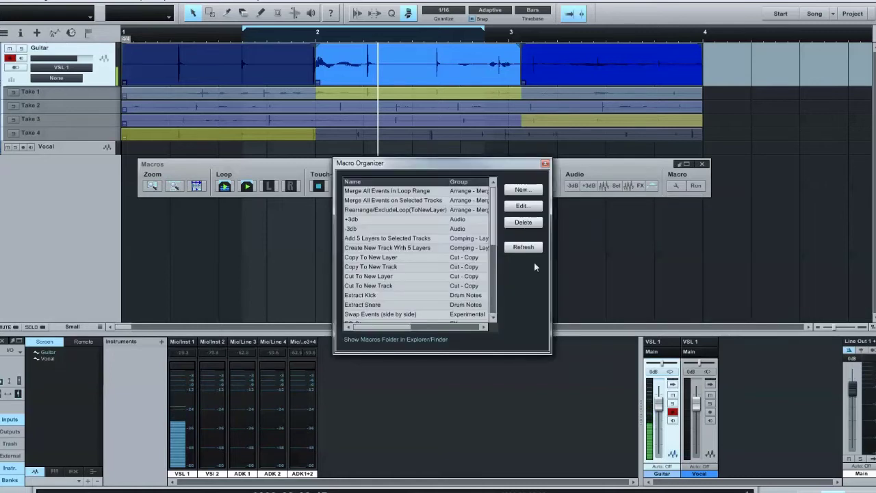
{"action": "left_click", "coordinate": [403, 340]}
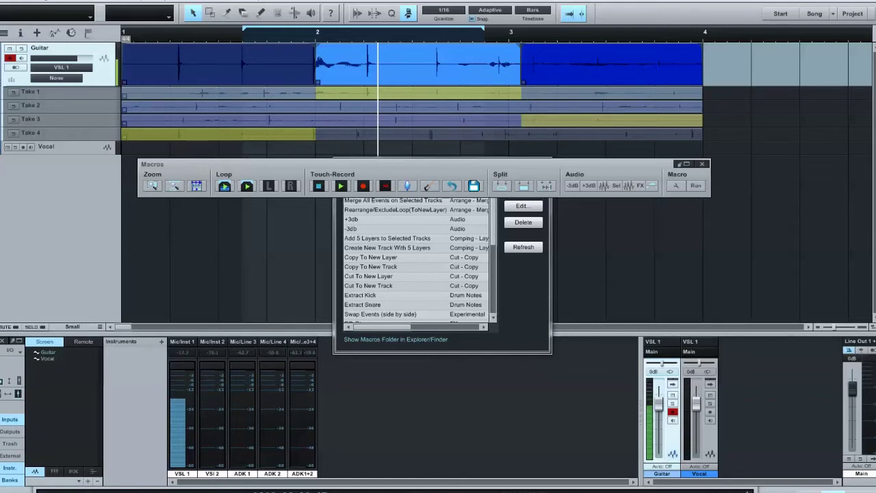
{"action": "left_click_drag", "start_coordinate": [875, 41], "coordinate": [259, 24]}
- Preview commandbar.xml's XML definition, scroll through it, then close the macros folder window
{"action": "left_click", "coordinate": [180, 129]}
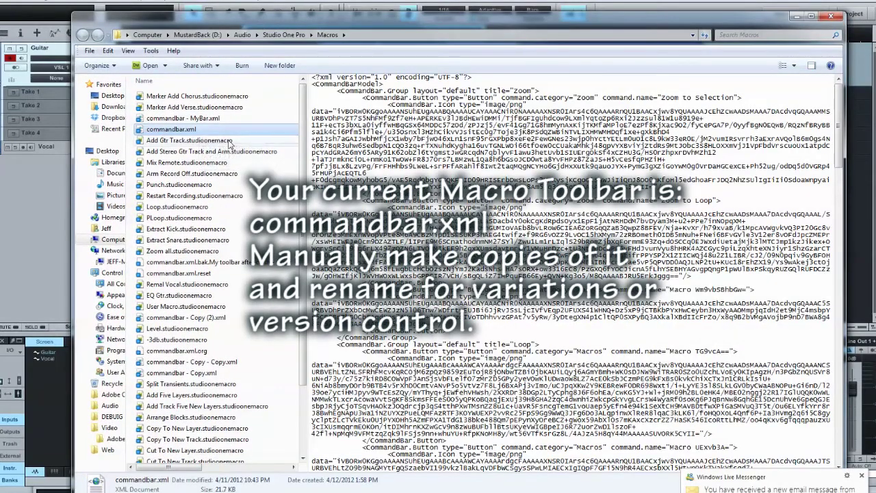
{"action": "left_click_drag", "start_coordinate": [840, 96], "coordinate": [840, 118]}
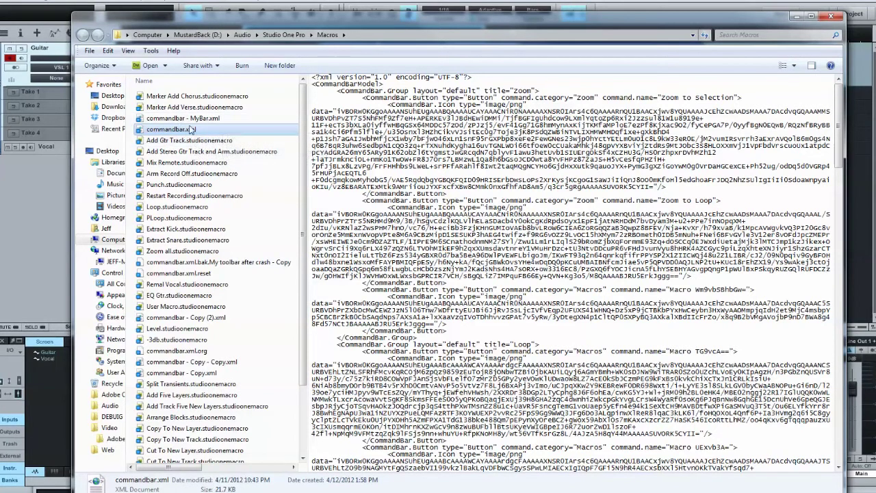
{"action": "left_click", "coordinate": [830, 15]}
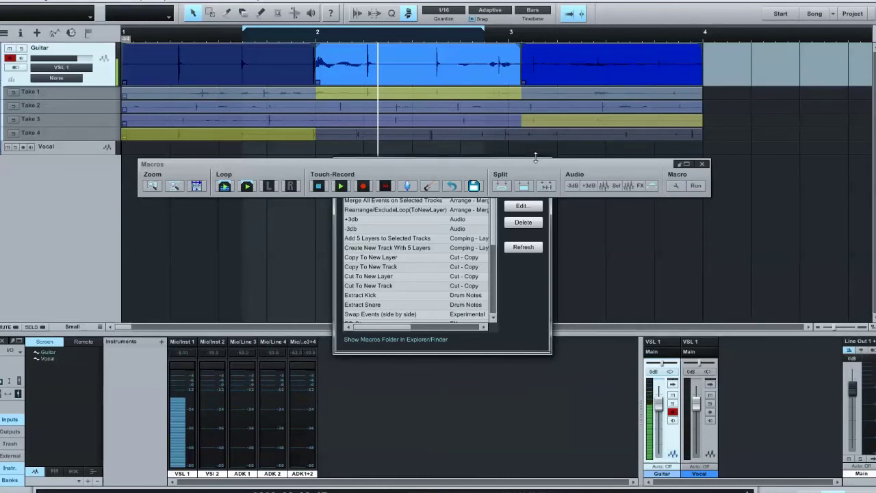
- Create a new macro titled 'Marker Add Bridge'
{"action": "left_click_drag", "start_coordinate": [534, 163], "coordinate": [539, 111]}
{"action": "left_click", "coordinate": [521, 190]}
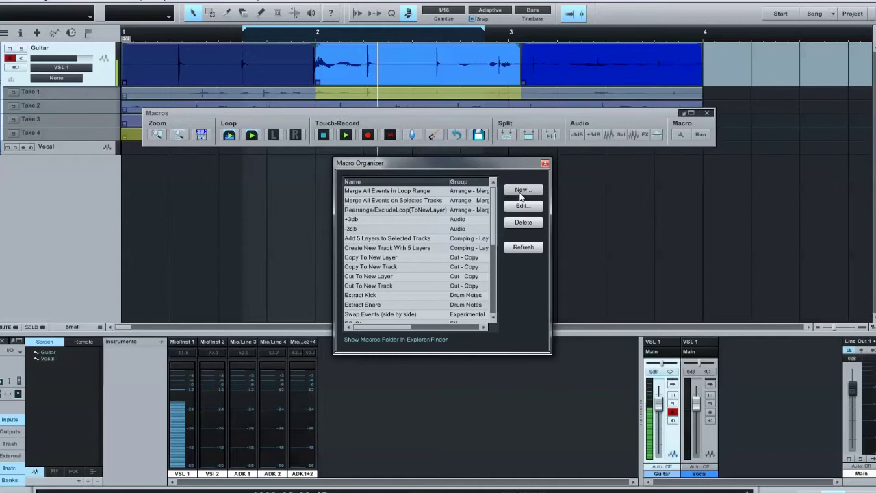
{"action": "left_click", "coordinate": [687, 201]}
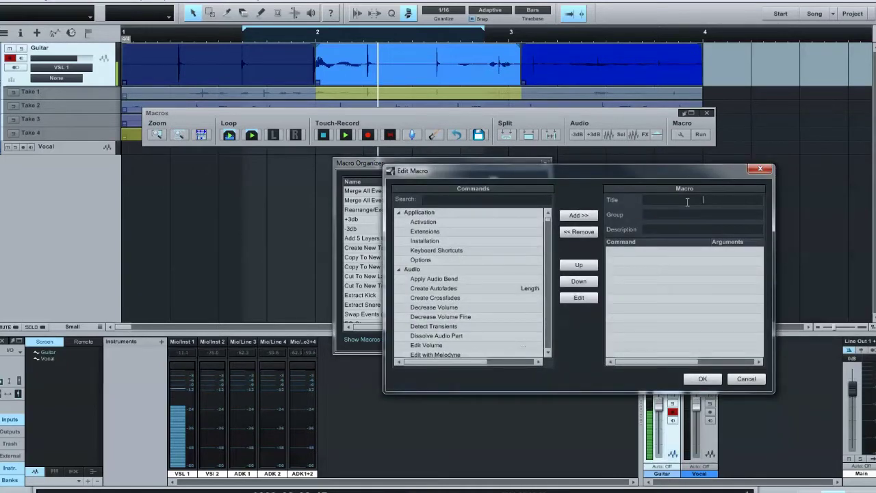
{"action": "type", "text": "Marker"}
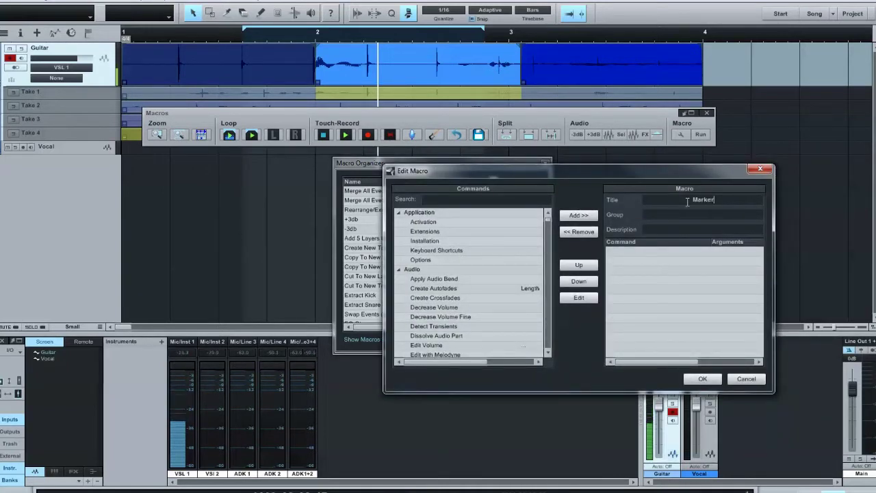
{"action": "type", "text": " Add"}
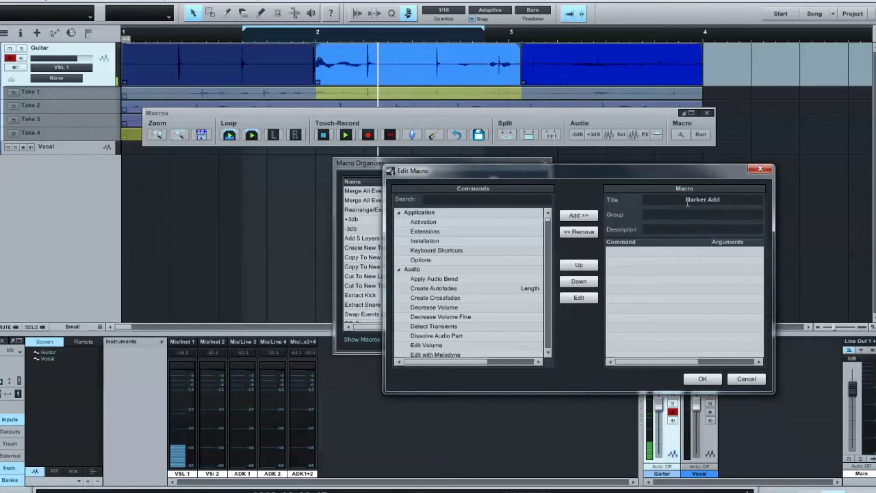
{"action": "type", "text": " Bridge"}
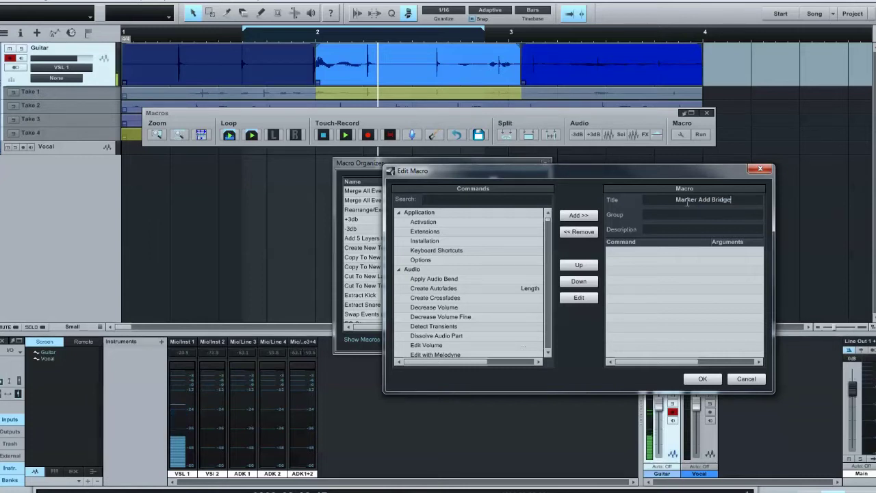
- Add the Marker Insert Named command to the macro with the marker name 'Bbridge'
{"action": "left_click", "coordinate": [483, 199]}
{"action": "type", "text": "marker"}
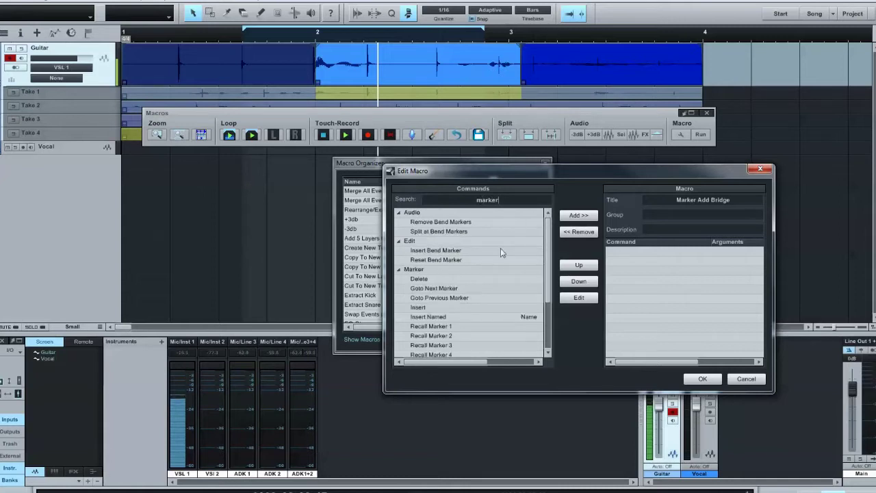
{"action": "left_click_drag", "start_coordinate": [546, 299], "coordinate": [551, 323]}
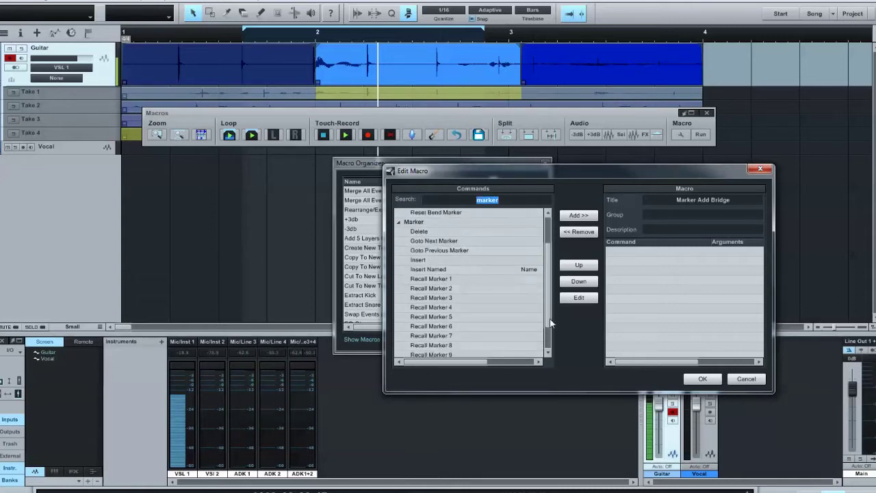
{"action": "left_click", "coordinate": [435, 271]}
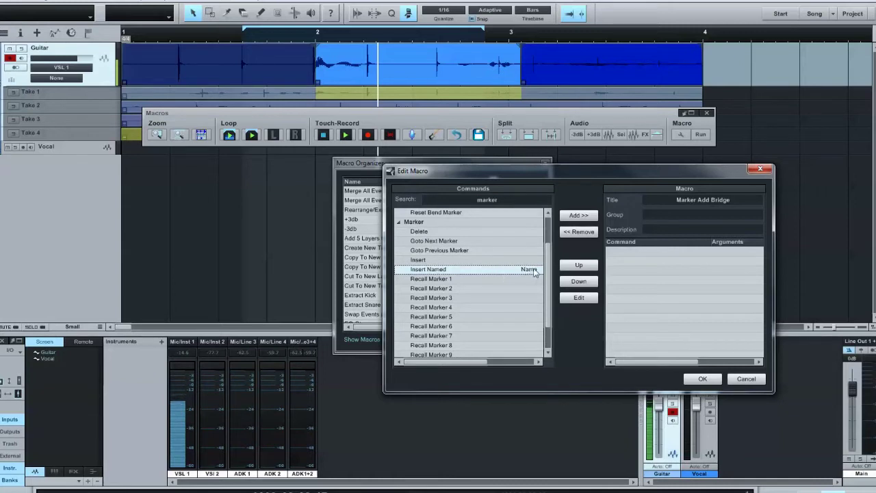
{"action": "left_click", "coordinate": [578, 215]}
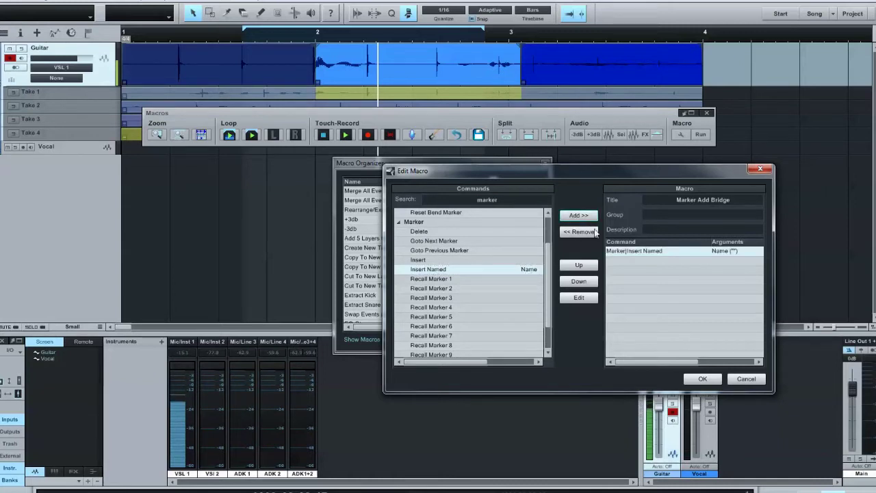
{"action": "double_click", "coordinate": [723, 252]}
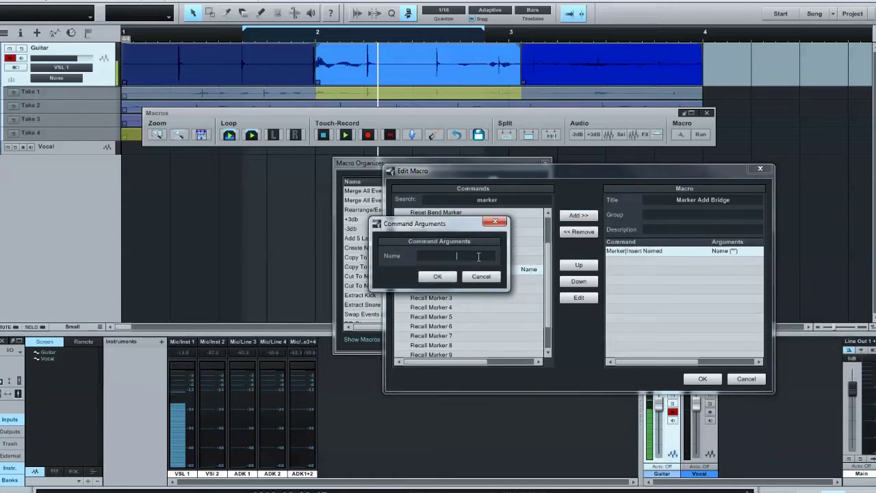
{"action": "type", "text": "Bbridge"}
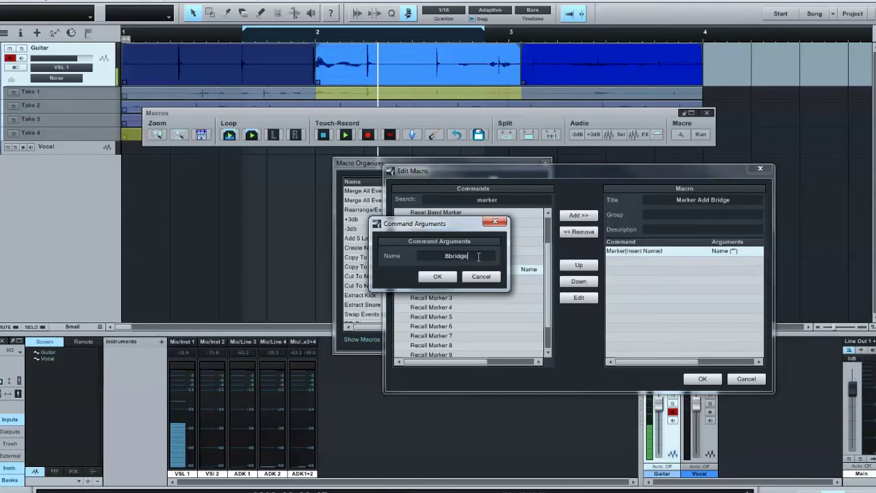
{"action": "left_click", "coordinate": [439, 276]}
- Add the Open Markertrack command and move it up to run first
{"action": "scroll", "coordinate": [549, 301], "scroll_direction": "down", "scroll_amount": 1}
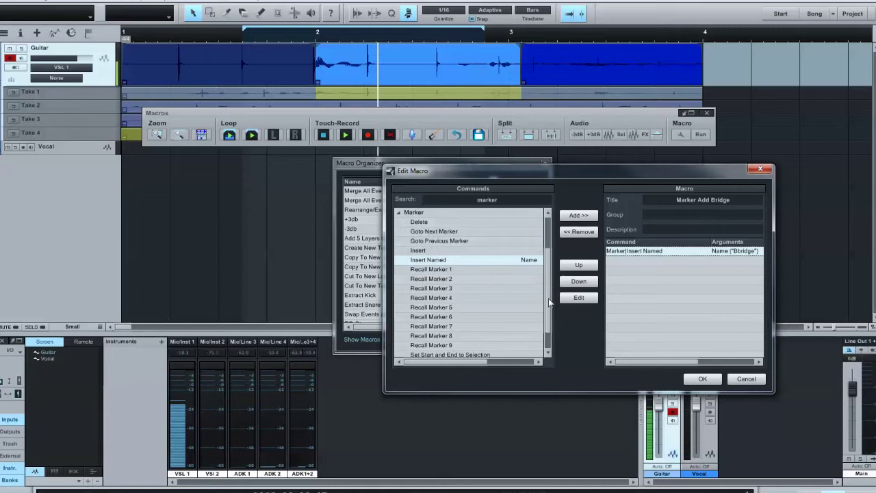
{"action": "scroll", "coordinate": [549, 308], "scroll_direction": "down", "scroll_amount": 2}
{"action": "left_click", "coordinate": [440, 352]}
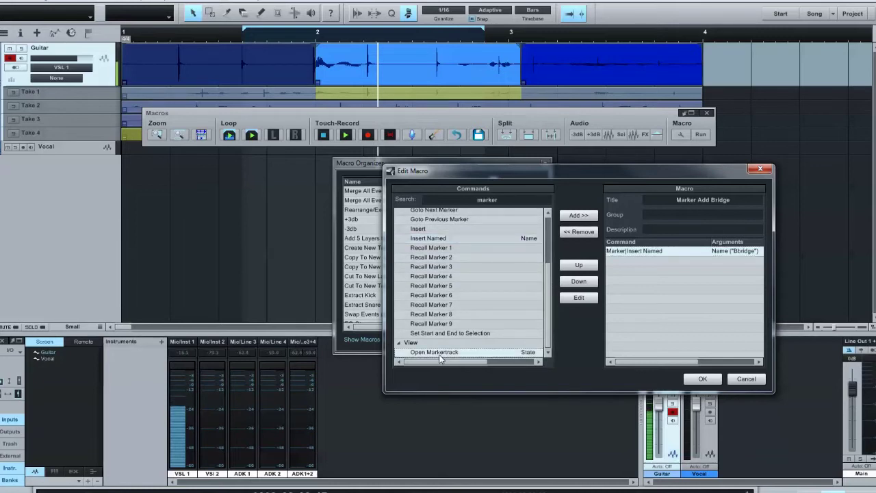
{"action": "left_click", "coordinate": [579, 215]}
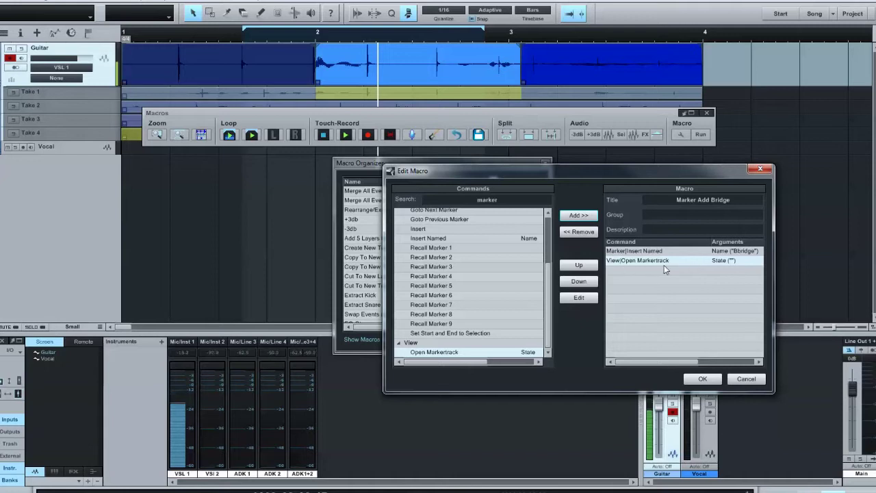
{"action": "left_click", "coordinate": [583, 266]}
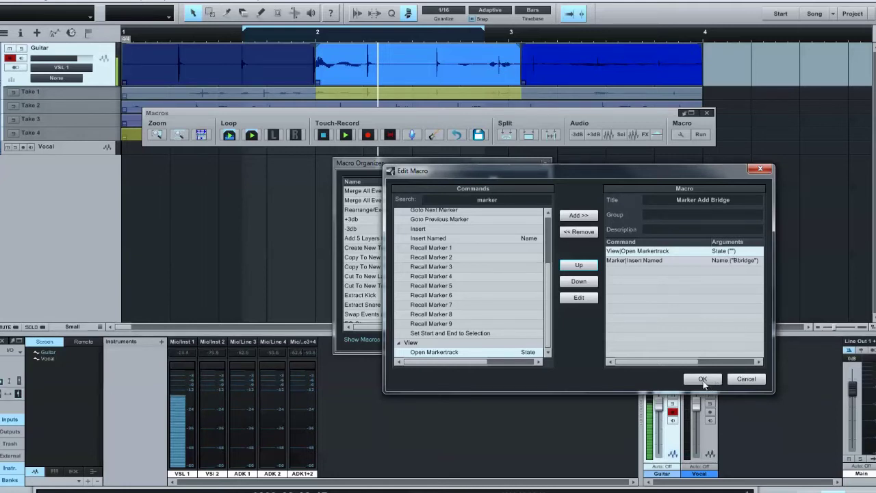
- Put the macro in the 'Markers' group and save it
{"action": "left_click", "coordinate": [692, 213]}
{"action": "type", "text": "Markers"}
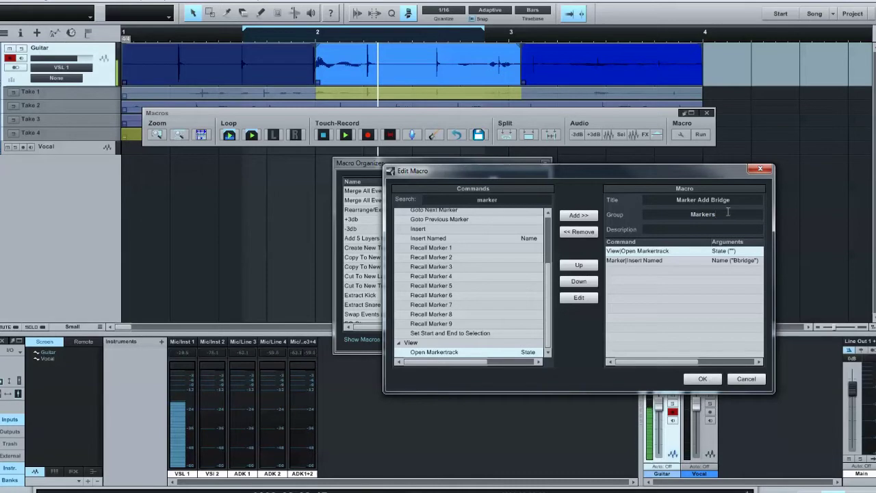
{"action": "left_click", "coordinate": [694, 229]}
{"action": "left_click", "coordinate": [702, 379]}
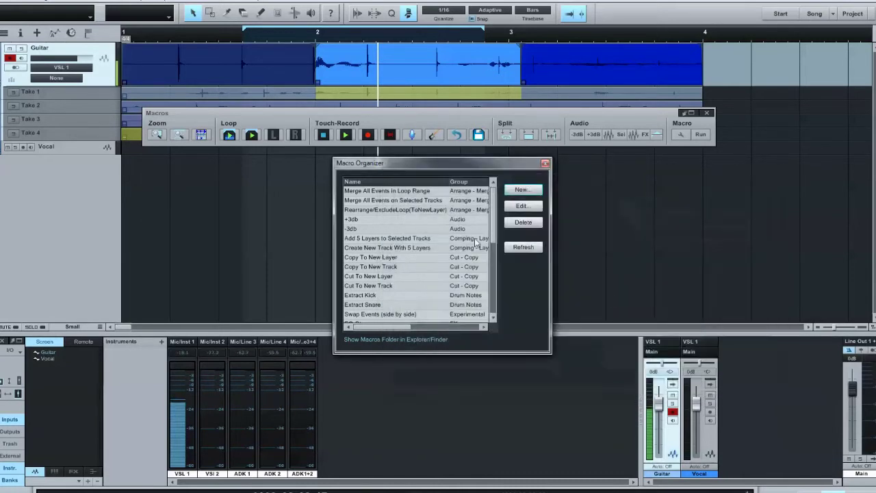
- Select Marker Add Bridge in the list and close the Macro Organizer
{"action": "left_click_drag", "start_coordinate": [492, 236], "coordinate": [497, 281]}
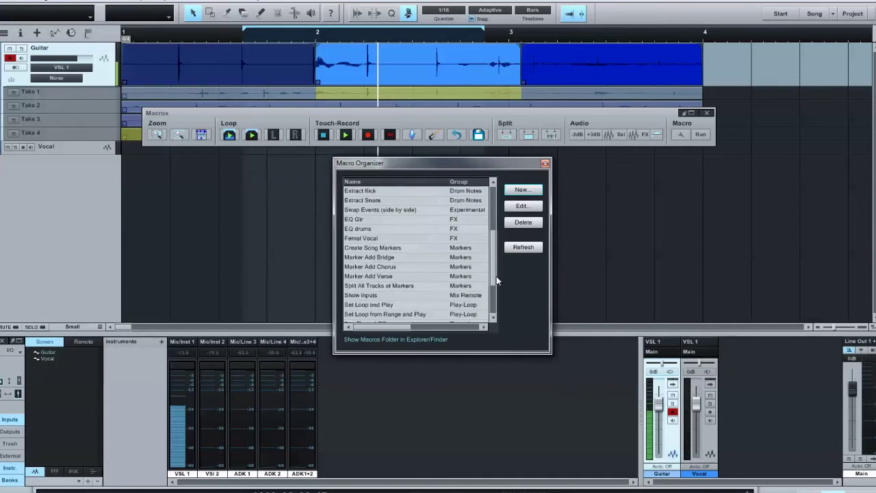
{"action": "left_click", "coordinate": [385, 260]}
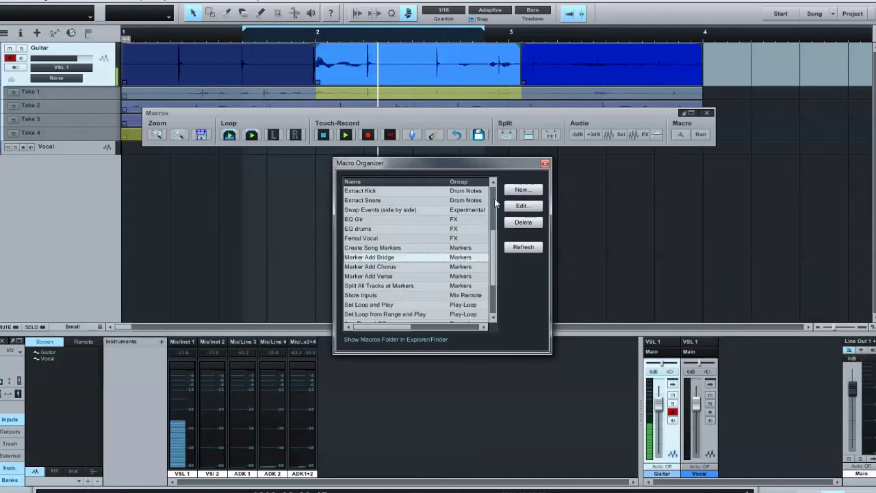
{"action": "left_click", "coordinate": [545, 163]}
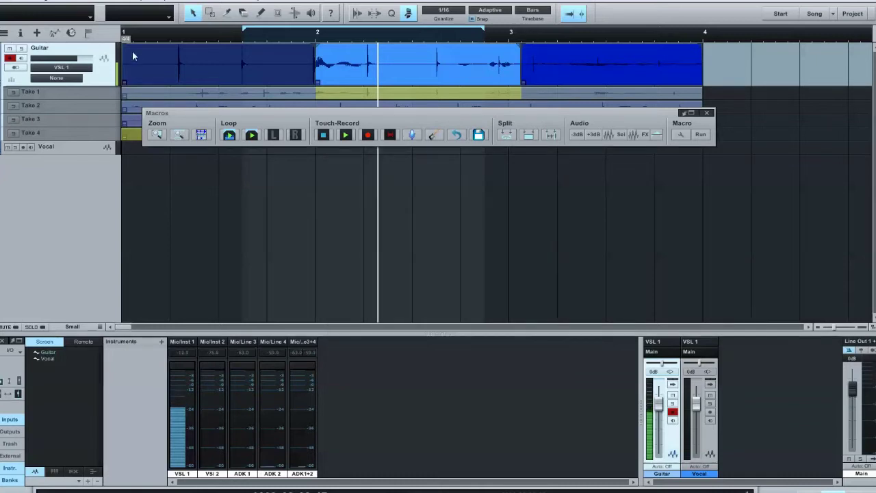
- Run Marker Add Bridge from the Macros toolbar's Markers list to add a Bbridge marker
{"action": "left_click", "coordinate": [88, 32]}
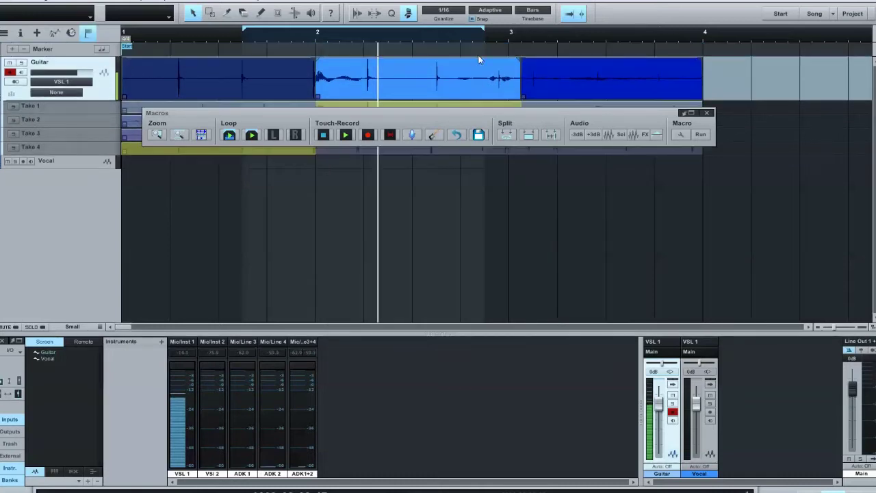
{"action": "left_click", "coordinate": [86, 33]}
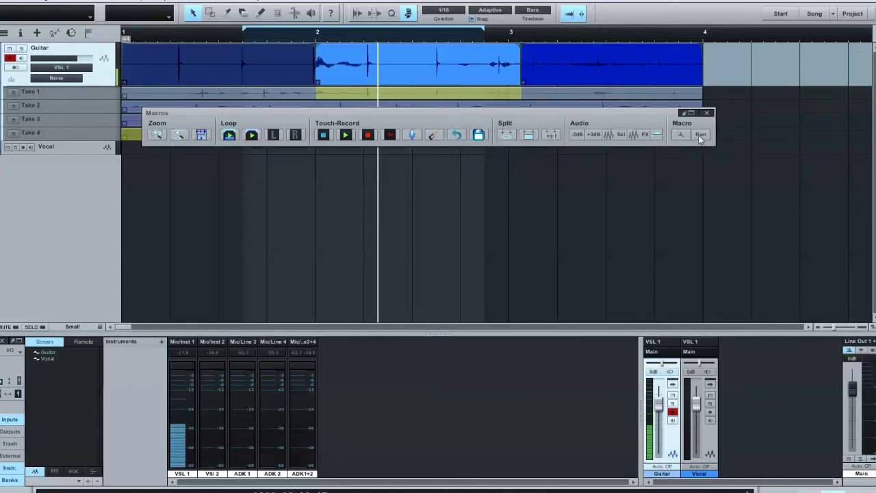
{"action": "left_click", "coordinate": [700, 134]}
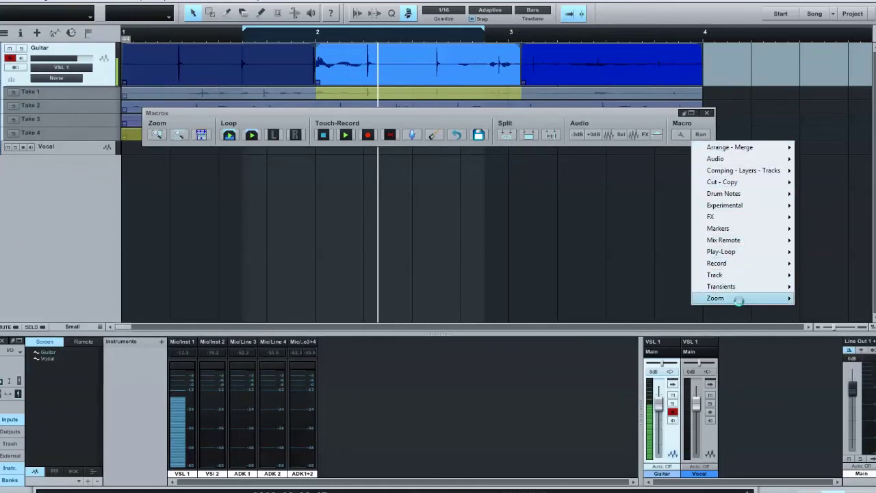
{"action": "mouse_move", "coordinate": [734, 244]}
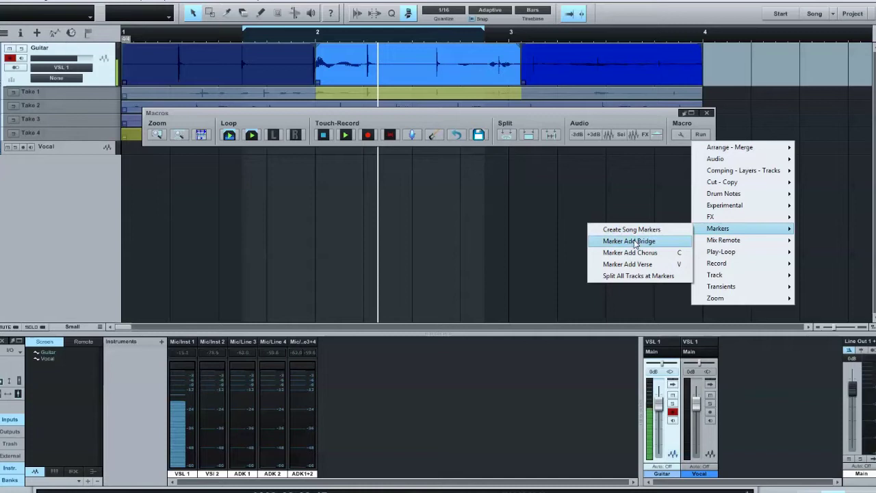
{"action": "left_click", "coordinate": [634, 240]}
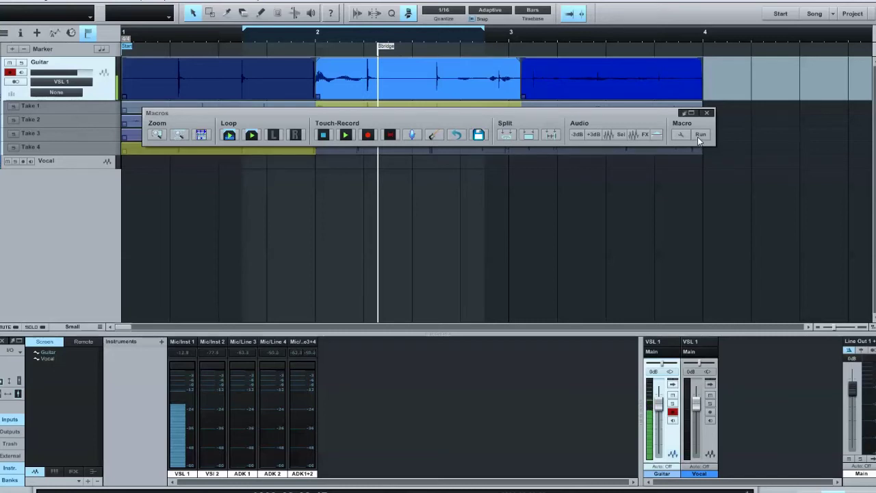
- Reopen the Macro Organizer and scroll to the Markers group's Bridge, Chorus and Verse macros
{"action": "left_click", "coordinate": [679, 134]}
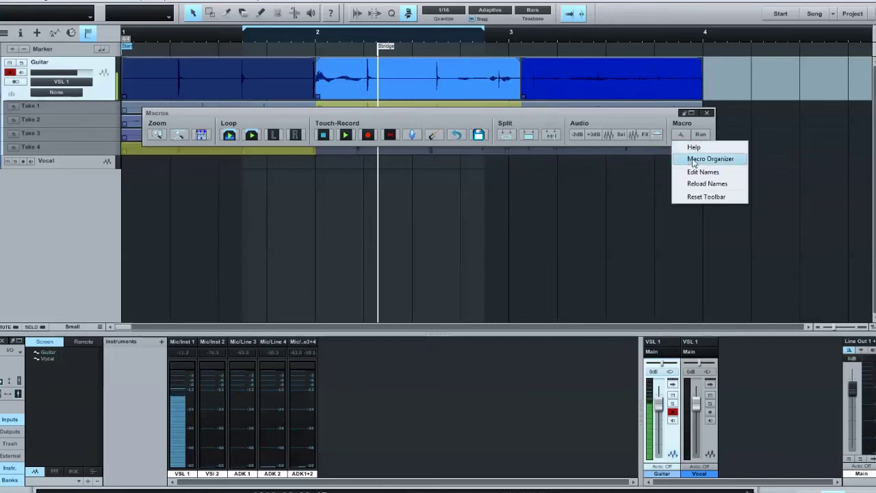
{"action": "left_click", "coordinate": [693, 160]}
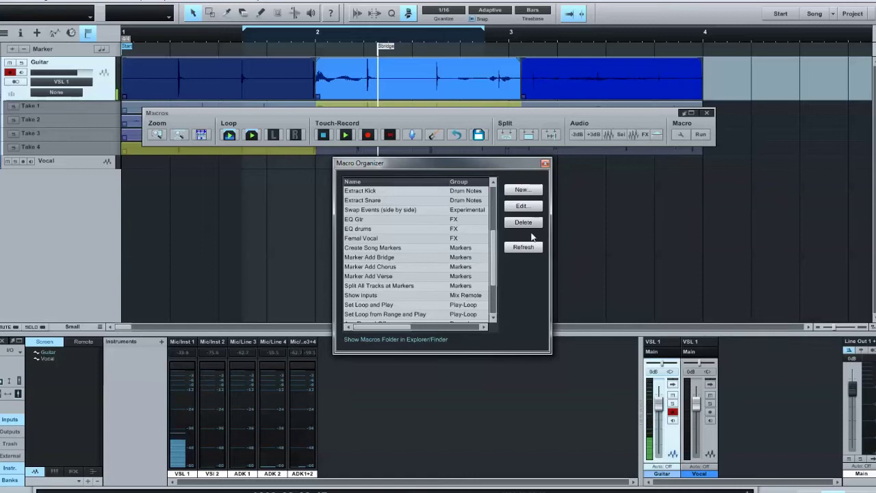
{"action": "scroll", "coordinate": [495, 278], "scroll_direction": "down", "scroll_amount": 1}
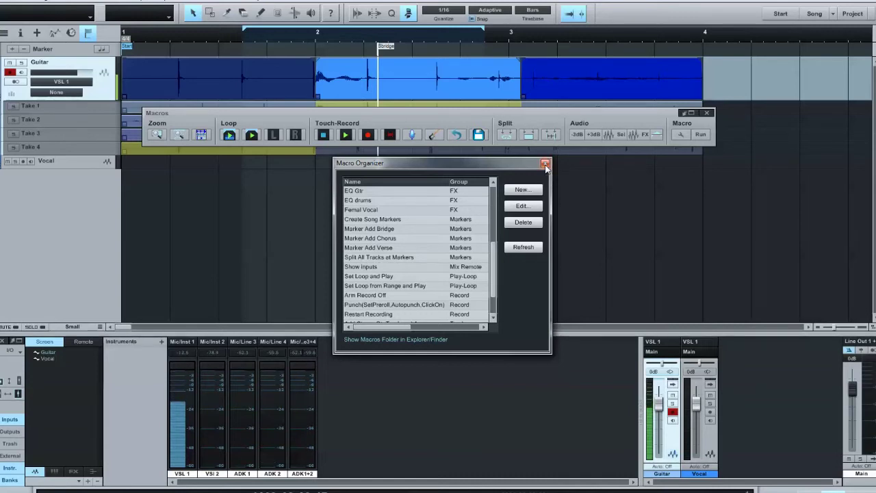
- Add a CHORUS marker at the first audio event and VERSE markers at the third
{"action": "left_click", "coordinate": [546, 165]}
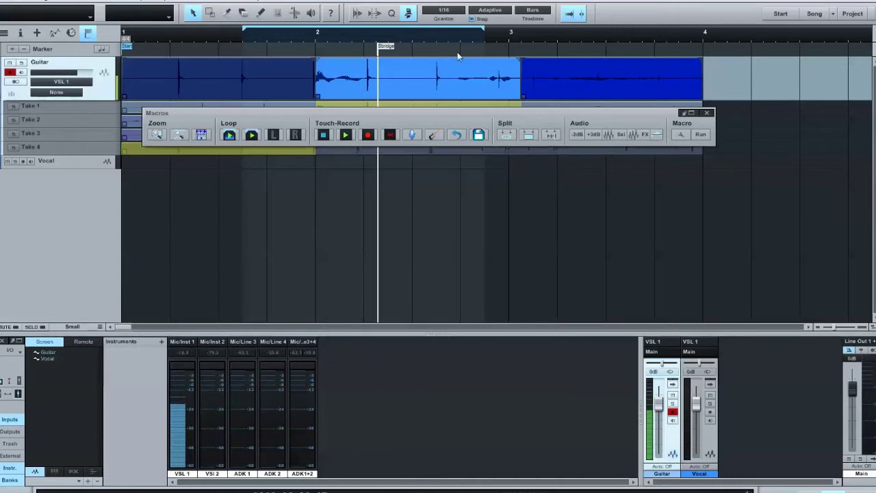
{"action": "left_click", "coordinate": [189, 32]}
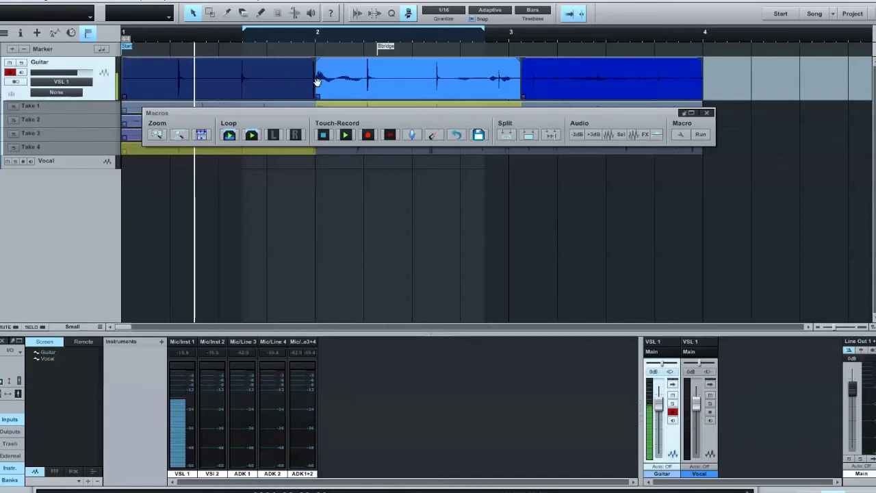
{"action": "key", "text": "Insert"}
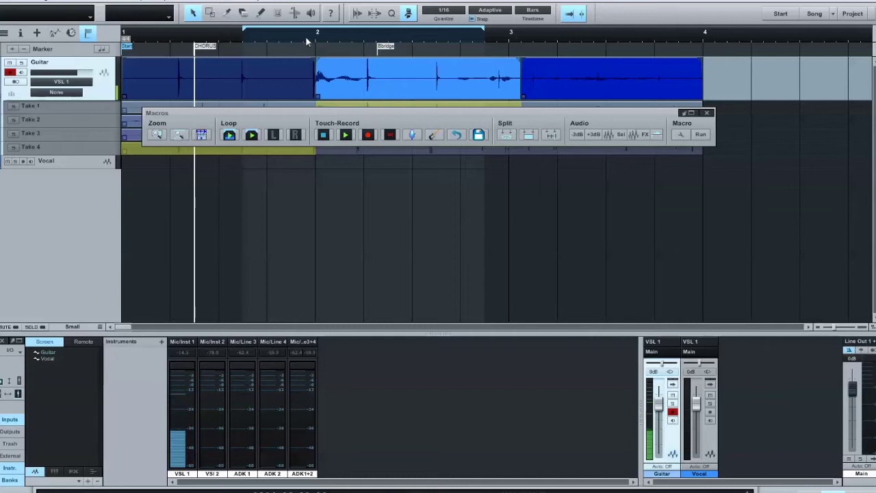
{"action": "left_click", "coordinate": [526, 36]}
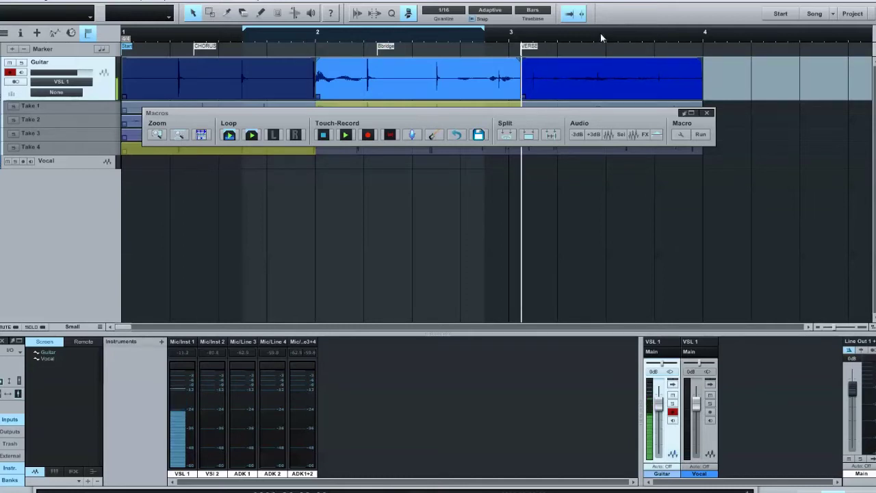
{"action": "key", "text": "Insert"}
{"action": "key", "text": "Insert"}
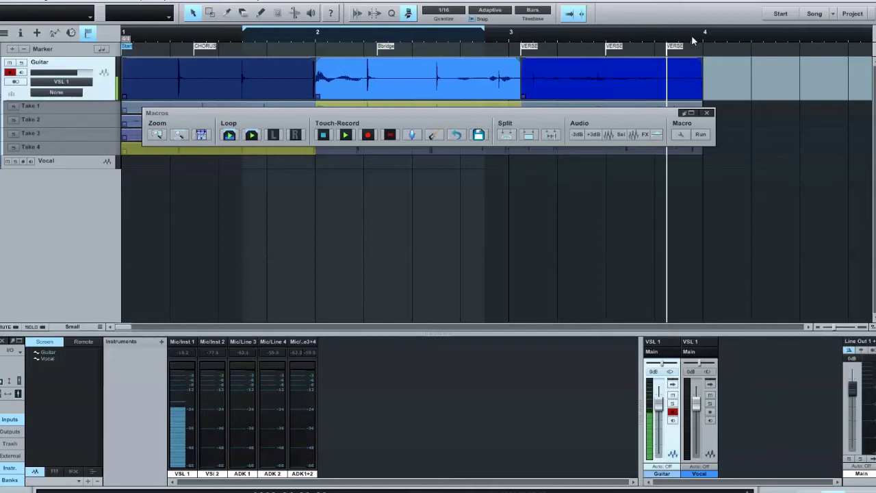
{"action": "key", "text": "Insert"}
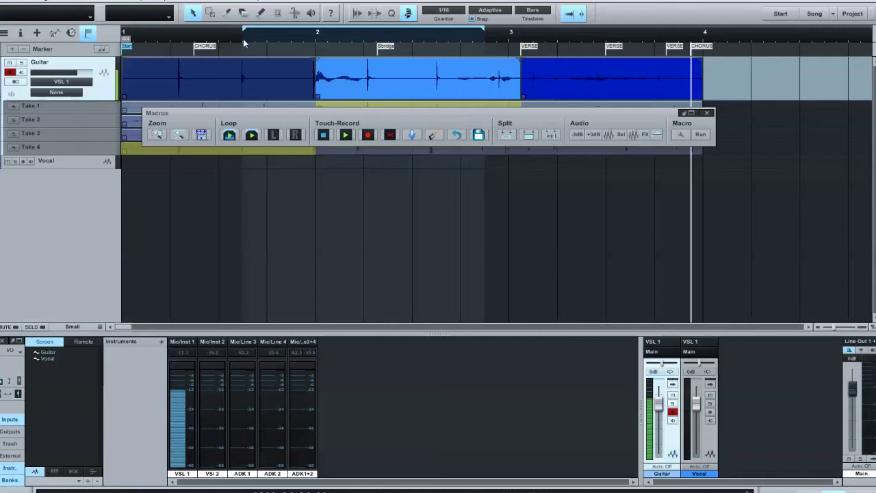
- Add another CHORUS marker just before bar 2 and a VERSE marker past Bbridge
{"action": "left_click", "coordinate": [281, 34]}
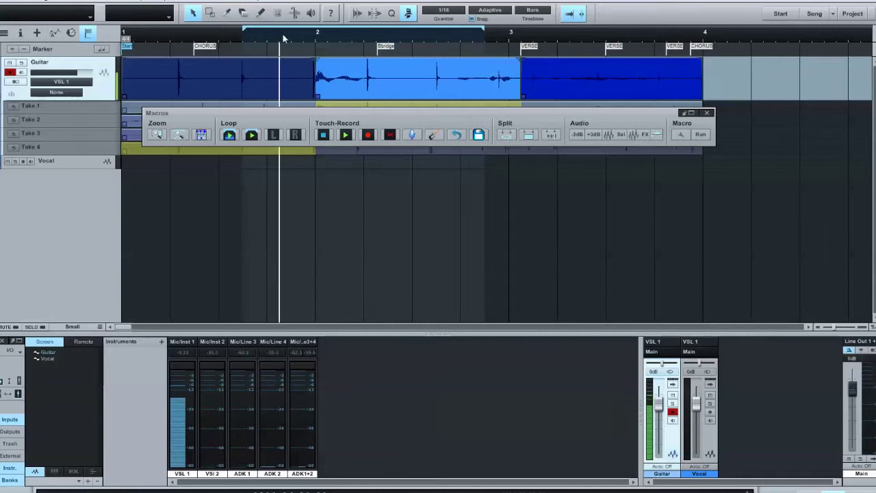
{"action": "left_click", "coordinate": [292, 34]}
{"action": "key", "text": "Insert"}
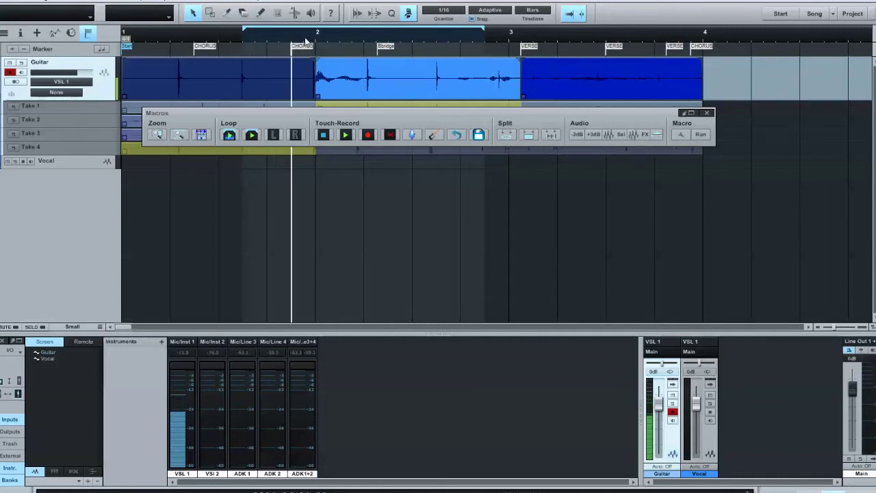
{"action": "left_click", "coordinate": [448, 38]}
{"action": "key", "text": "Insert"}
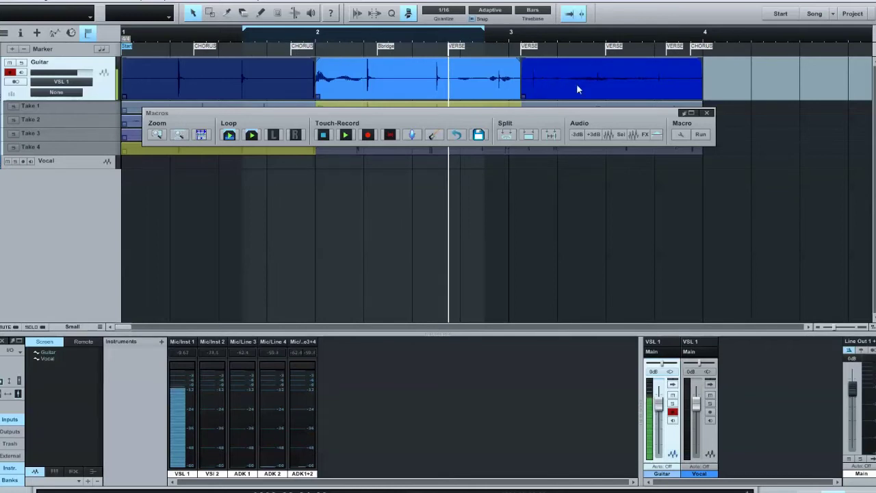
- Change the Marker Add Bridge macro's Insert Named marker name from Bbridge to 'Bridge' and save
{"action": "left_click", "coordinate": [686, 136]}
{"action": "left_click", "coordinate": [697, 161]}
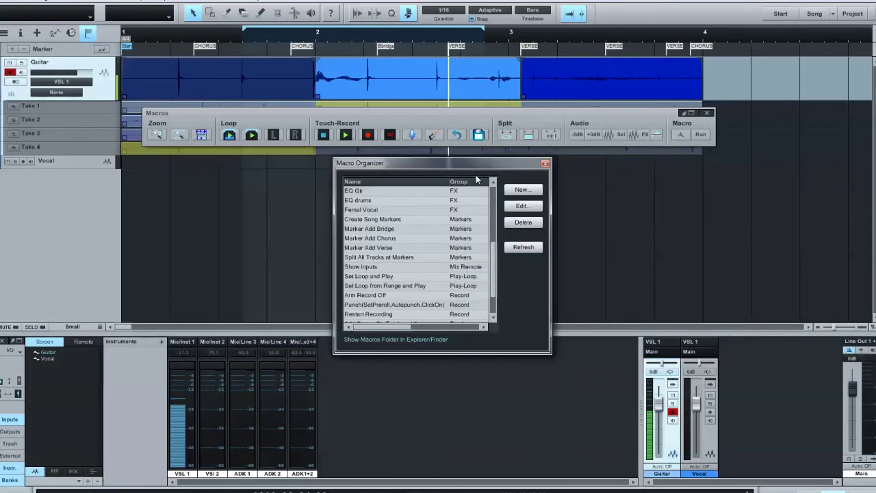
{"action": "left_click", "coordinate": [368, 230]}
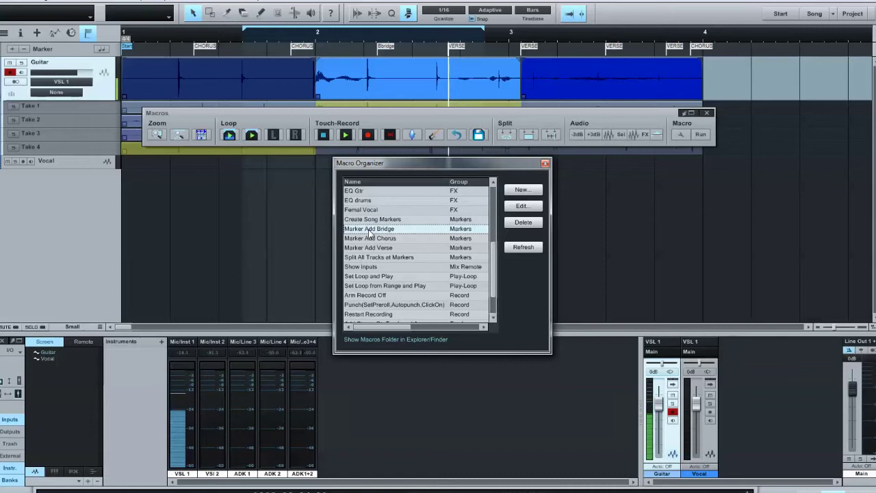
{"action": "left_click", "coordinate": [531, 205]}
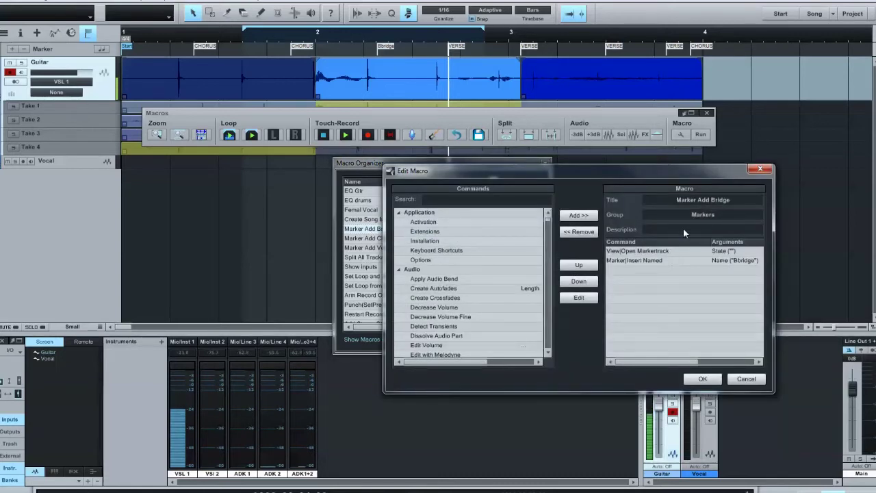
{"action": "double_click", "coordinate": [732, 260]}
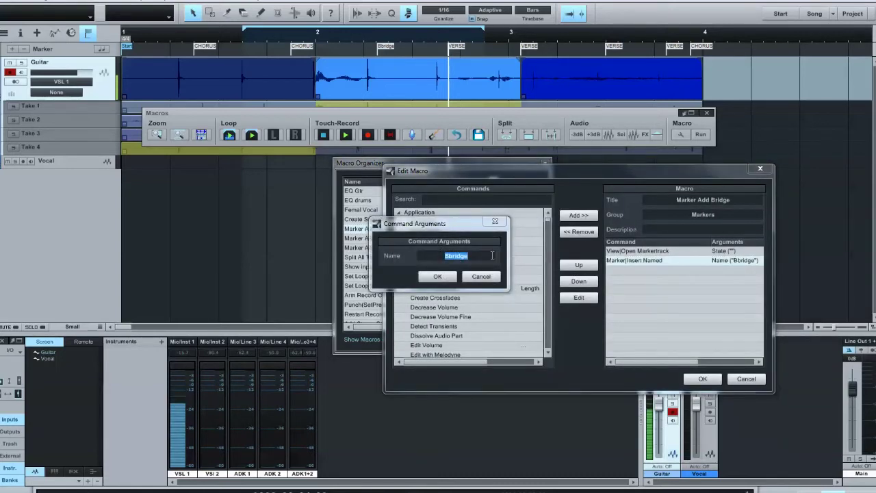
{"action": "type", "text": "Bridge"}
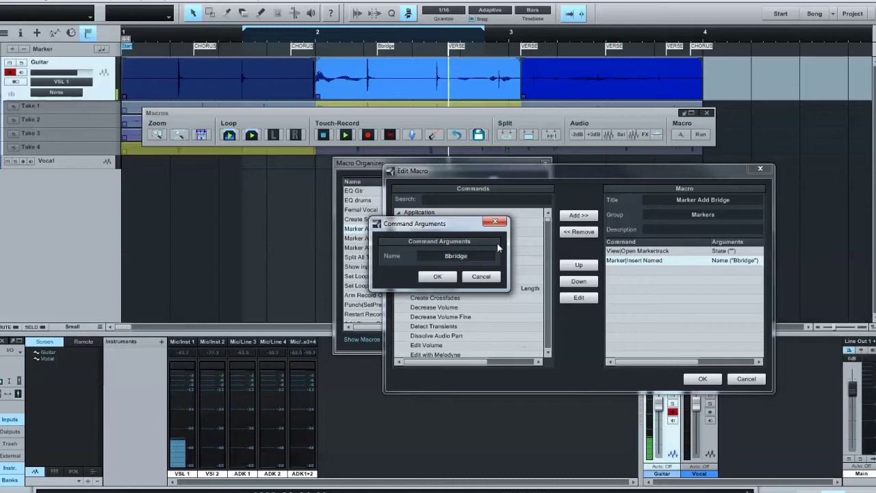
{"action": "left_click", "coordinate": [437, 276]}
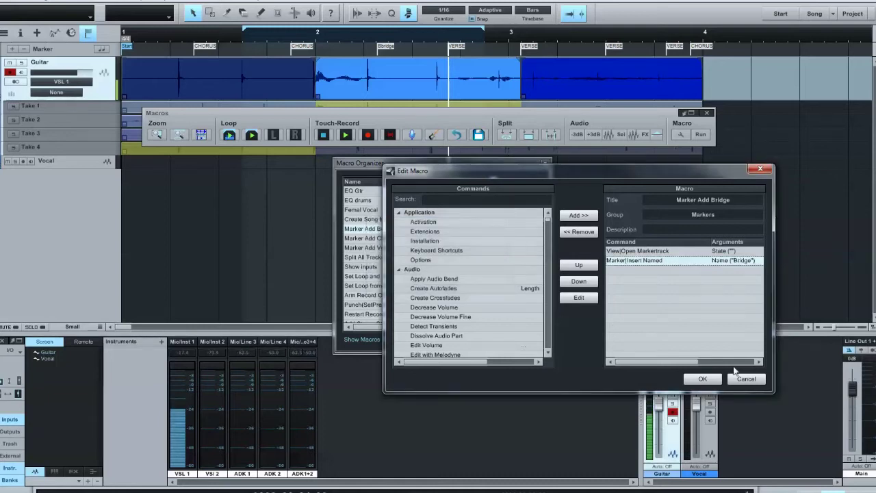
{"action": "left_click", "coordinate": [702, 379]}
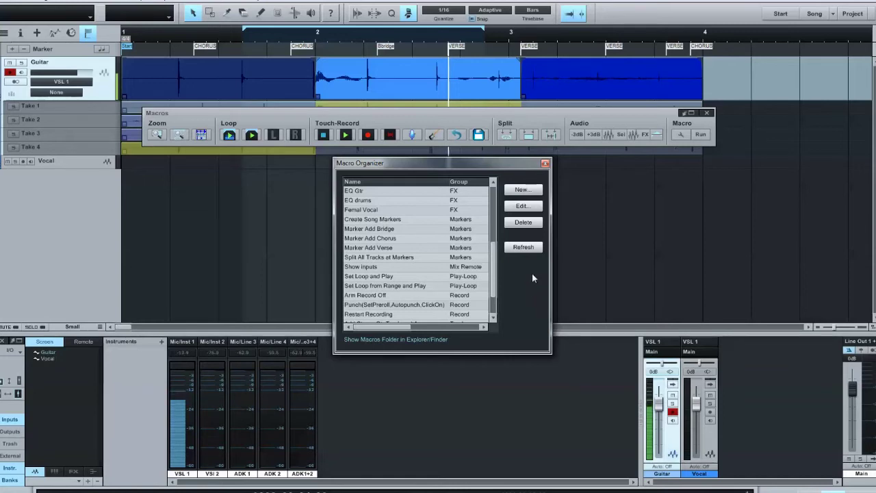
- Review the marker macros' shortcuts (Chorus C, Verse V) in Keyboard Shortcuts, then cancel and close
{"action": "left_click", "coordinate": [241, 3]}
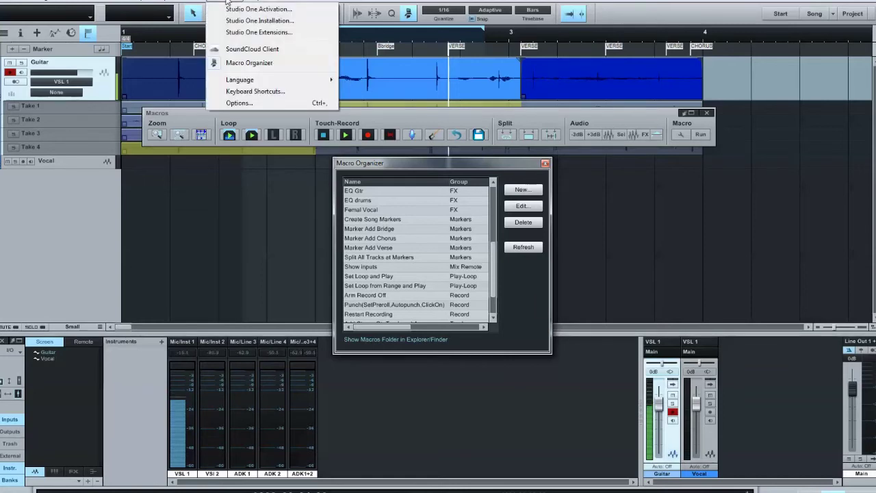
{"action": "left_click", "coordinate": [236, 103]}
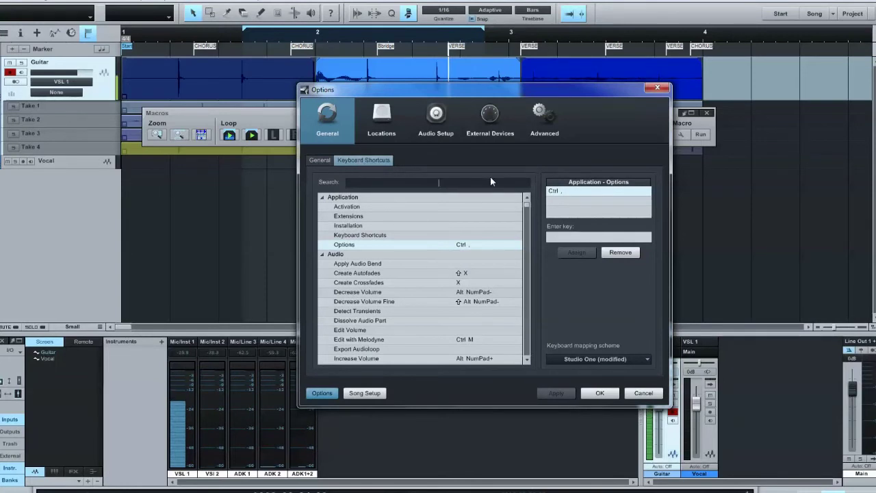
{"action": "type", "text": "marker"}
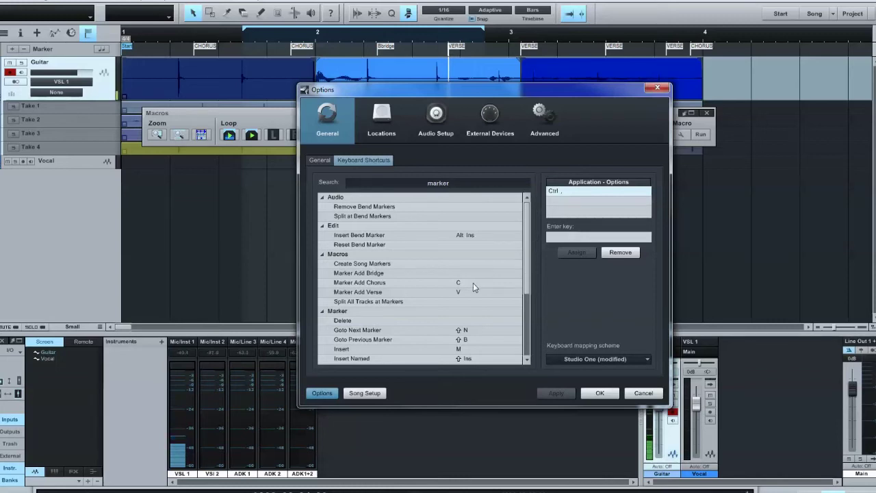
{"action": "left_click", "coordinate": [365, 273]}
{"action": "left_click", "coordinate": [604, 237]}
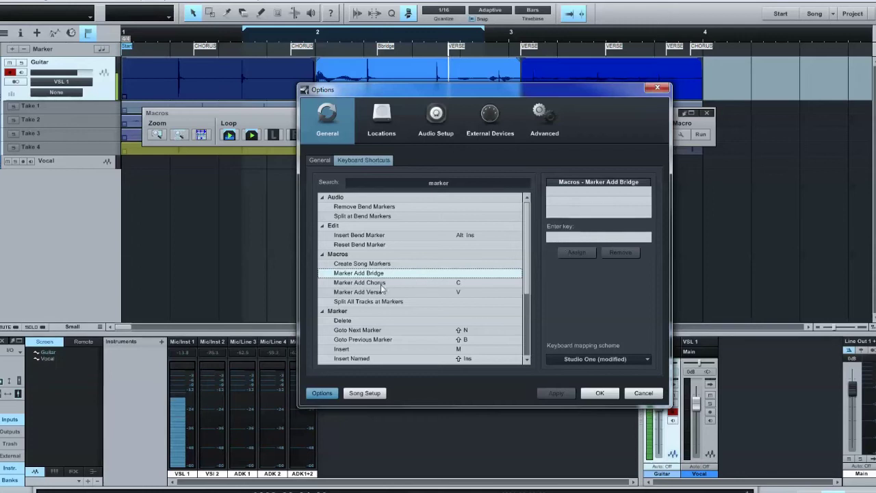
{"action": "key", "text": "c"}
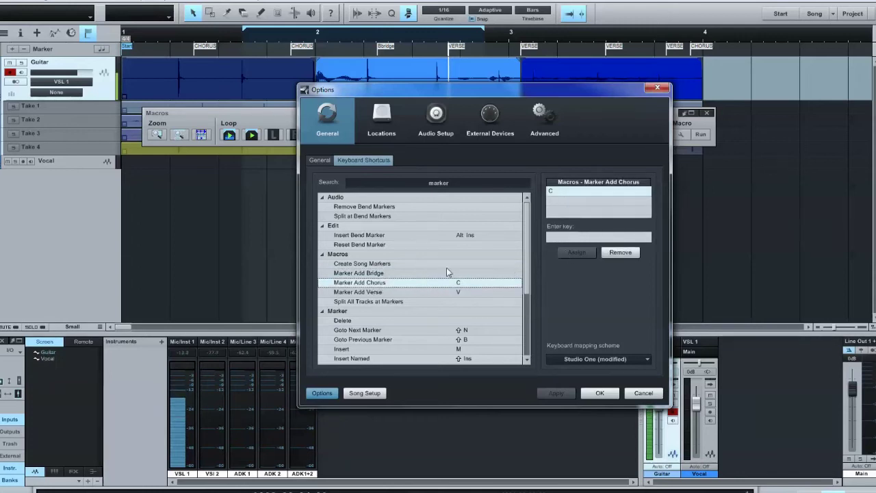
{"action": "left_click", "coordinate": [366, 291]}
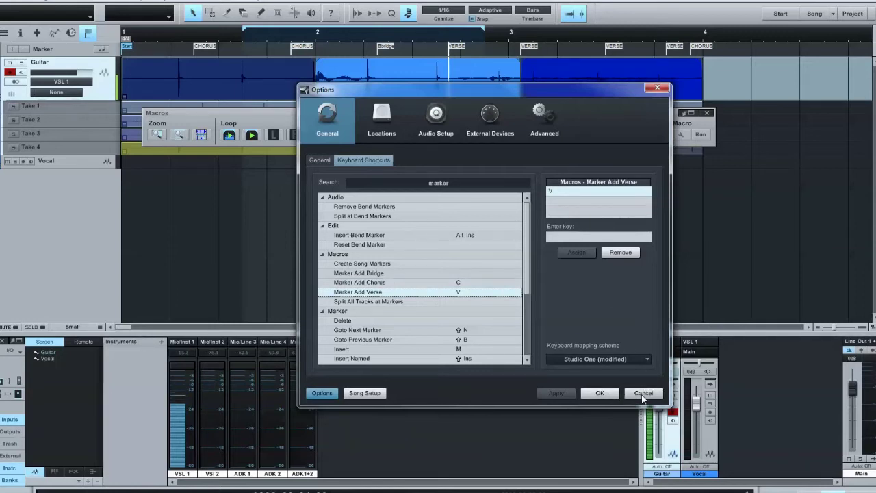
{"action": "left_click", "coordinate": [599, 392]}
{"action": "left_click", "coordinate": [545, 165]}
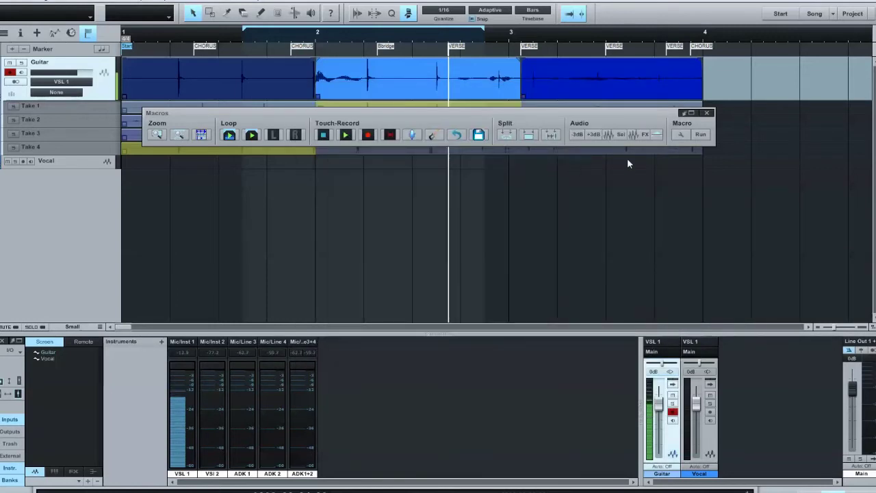
- Add a new group to the Macros toolbar and rename it 'Markers'
{"action": "right_click", "coordinate": [662, 122]}
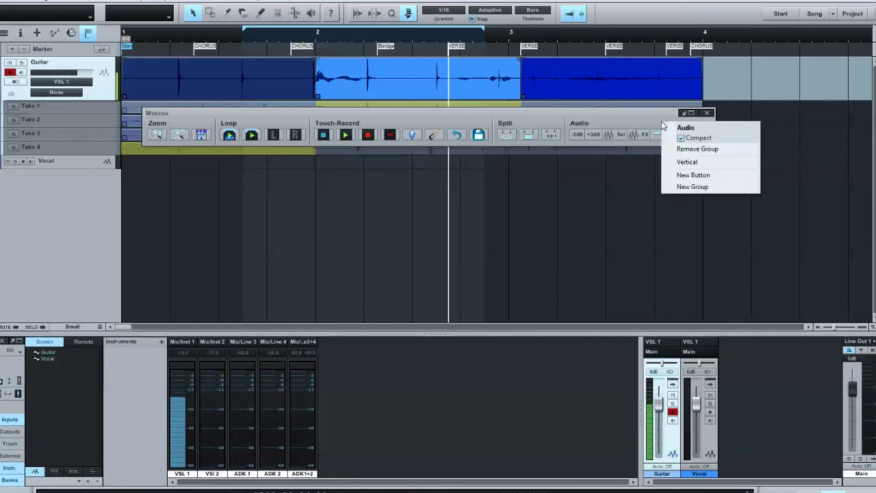
{"action": "left_click", "coordinate": [682, 189]}
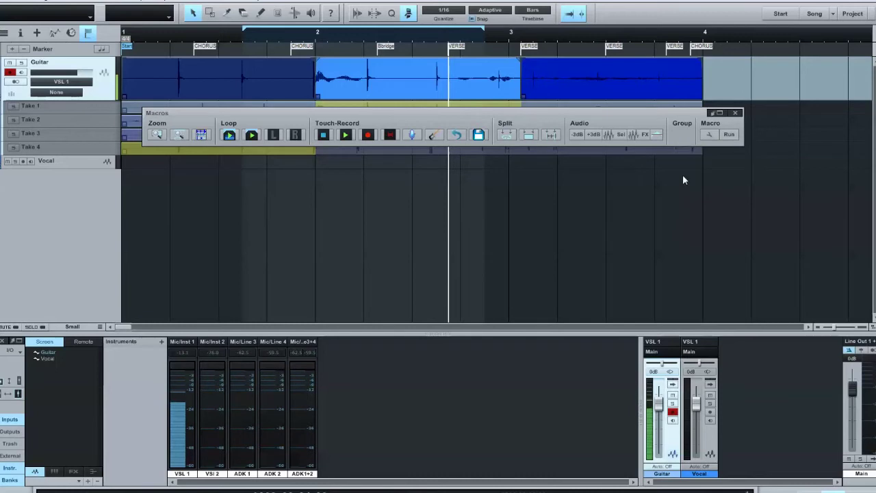
{"action": "right_click", "coordinate": [680, 124]}
{"action": "double_click", "coordinate": [707, 130]}
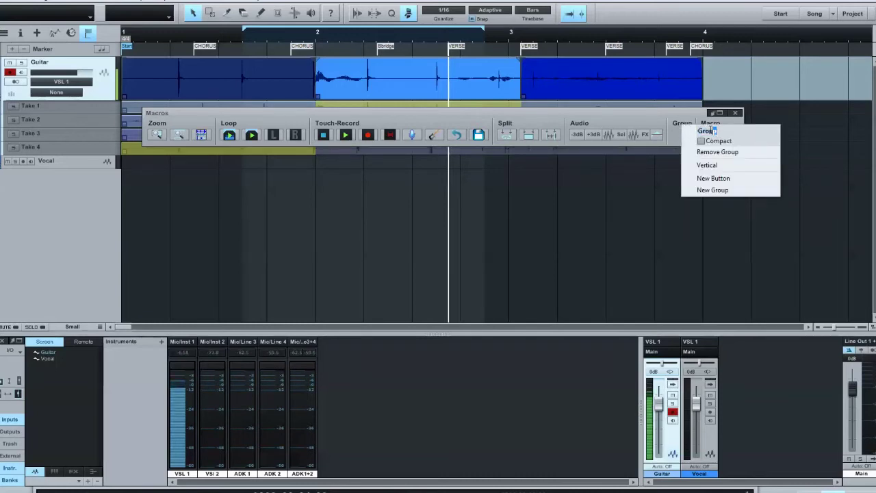
{"action": "type", "text": "Marker"}
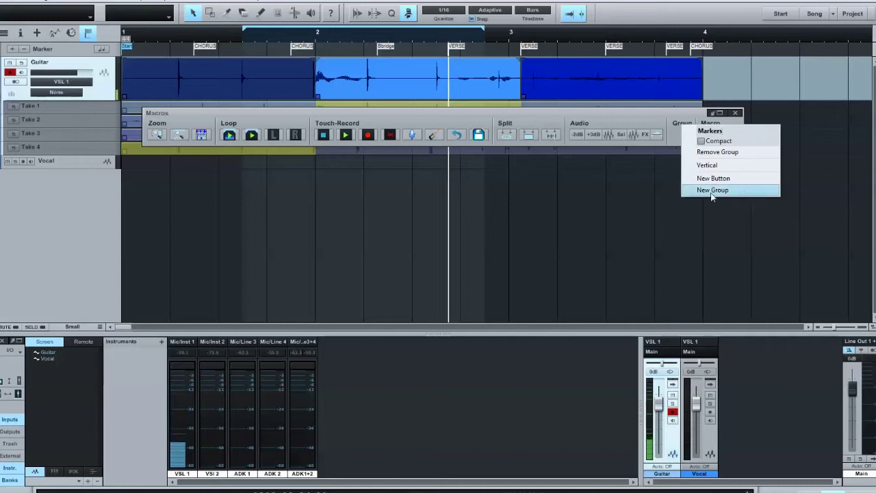
{"action": "type", "text": "s"}
{"action": "key", "text": "Return"}
{"action": "right_click", "coordinate": [691, 134]}
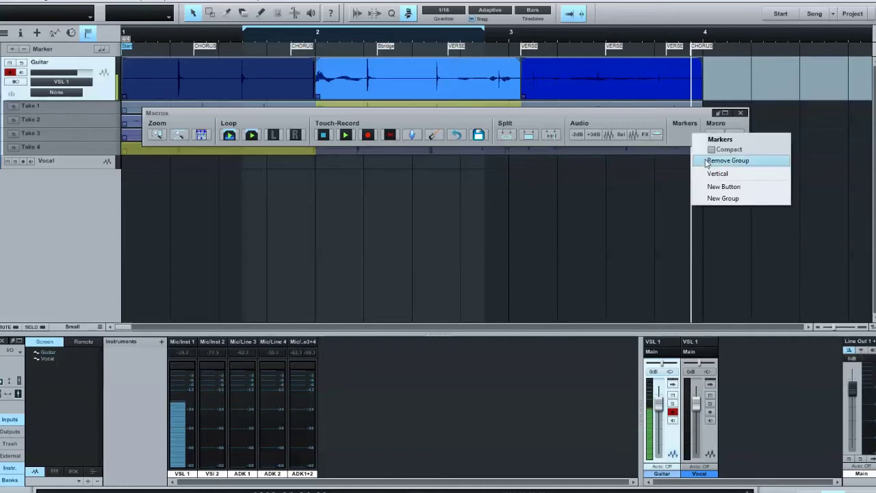
- Add an empty button to the Markers group and assign it the Marker Add Chorus macro
{"action": "left_click", "coordinate": [716, 187]}
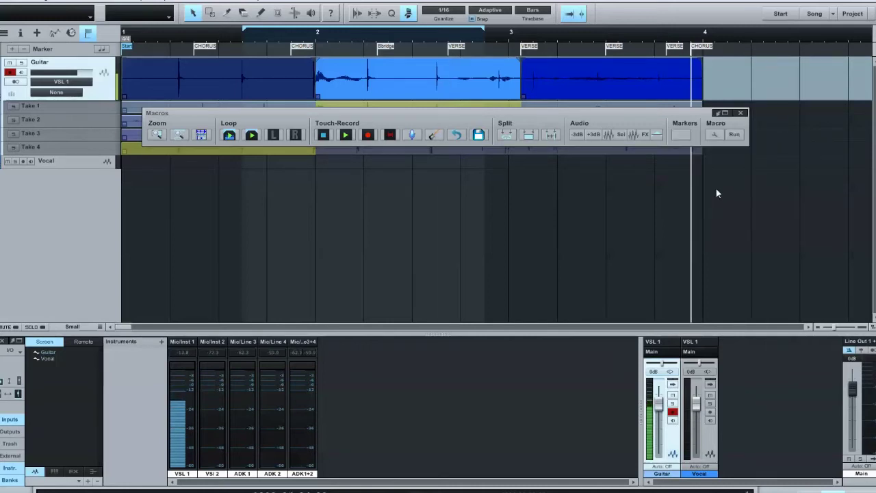
{"action": "right_click", "coordinate": [682, 137]}
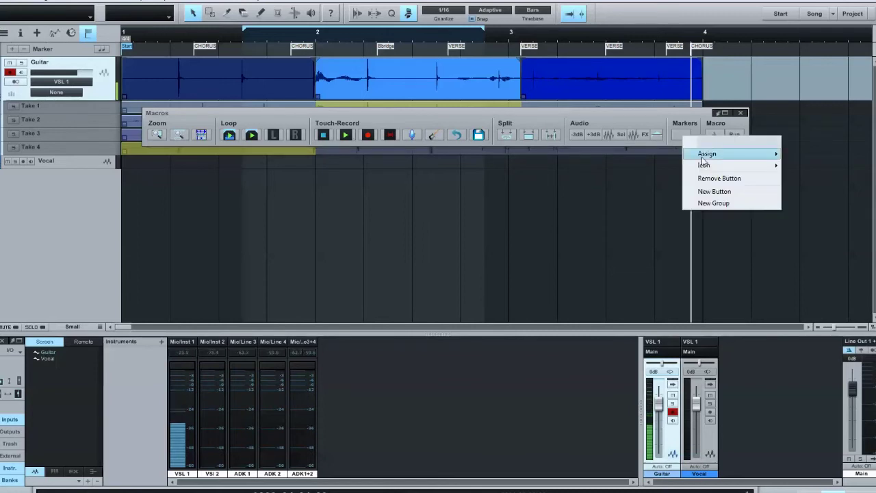
{"action": "mouse_move", "coordinate": [725, 154]}
{"action": "mouse_move", "coordinate": [801, 173]}
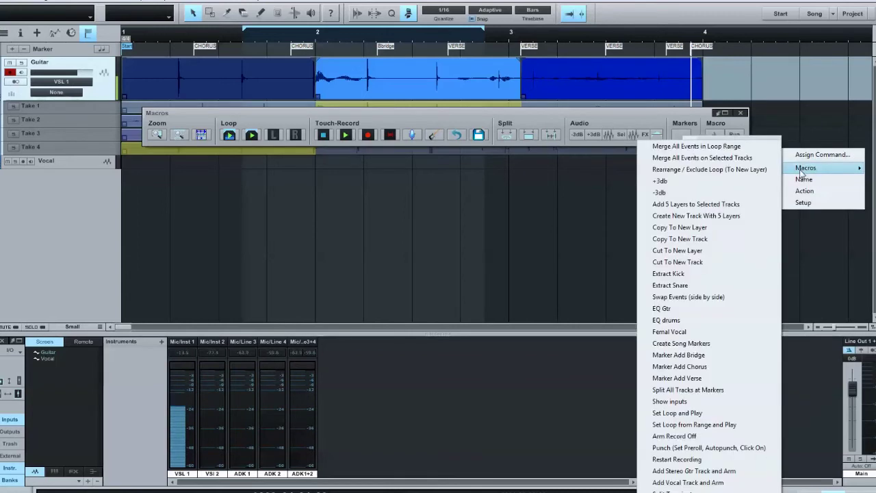
{"action": "left_click", "coordinate": [679, 368]}
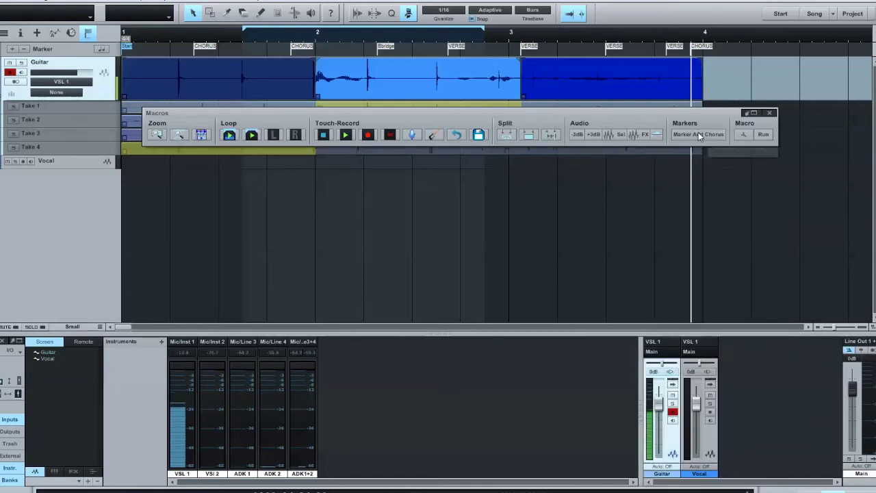
- Add a second Markers button and assign it the Marker Add Verse macro
{"action": "right_click", "coordinate": [728, 138]}
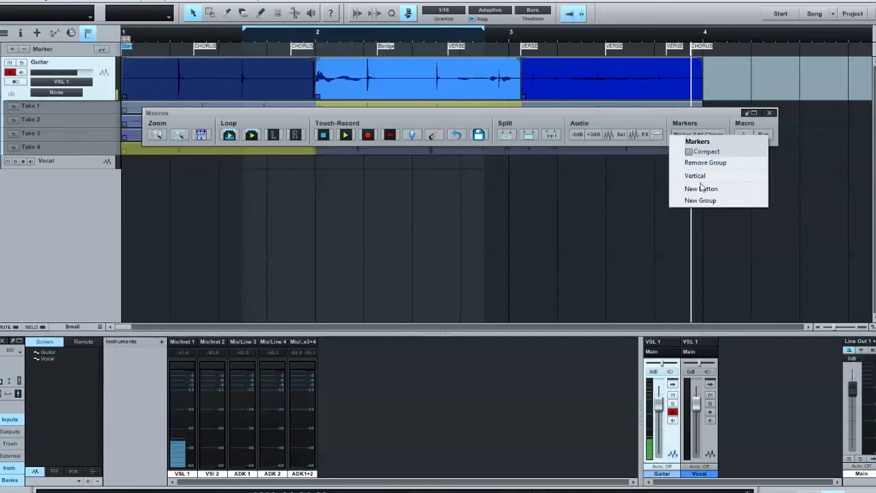
{"action": "left_click", "coordinate": [755, 191]}
{"action": "right_click", "coordinate": [681, 134]}
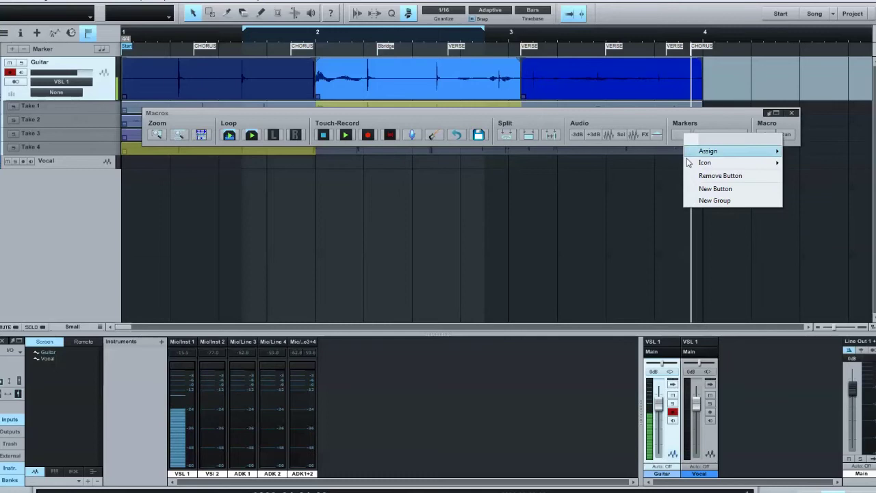
{"action": "mouse_move", "coordinate": [711, 151]}
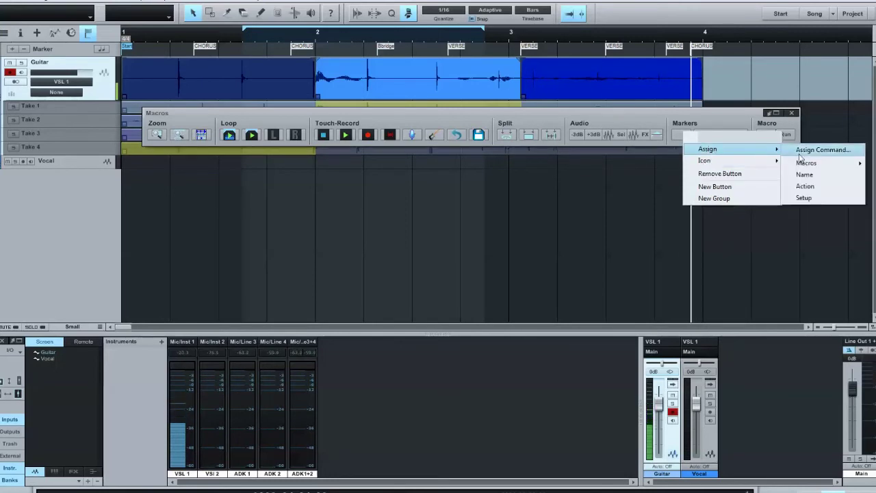
{"action": "mouse_move", "coordinate": [804, 163]}
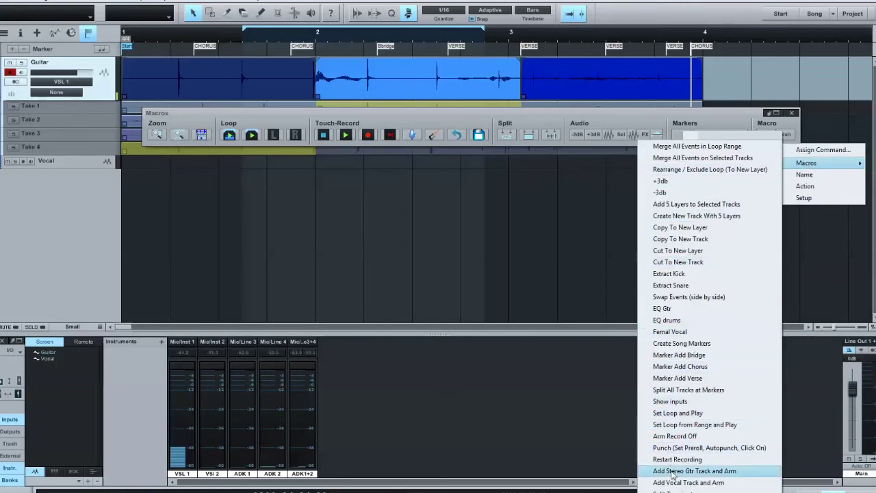
{"action": "left_click", "coordinate": [676, 379]}
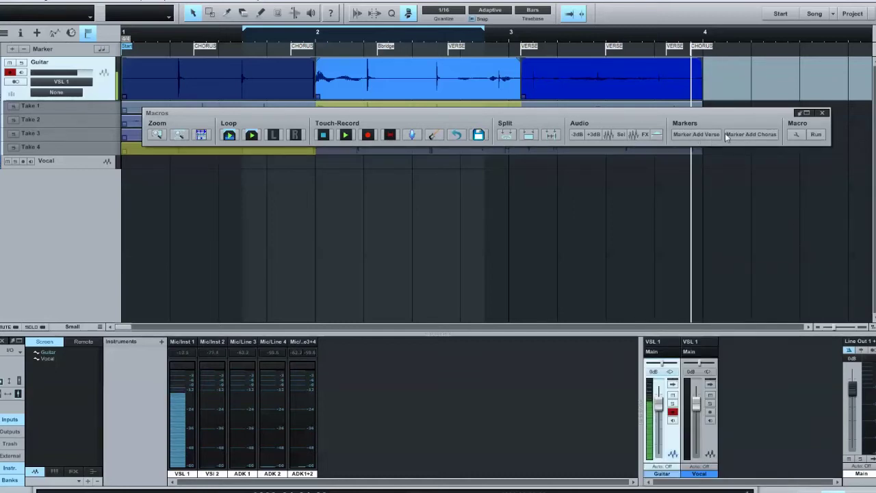
- Rename the Marker Add Verse button to Verse
{"action": "right_click", "coordinate": [688, 134]}
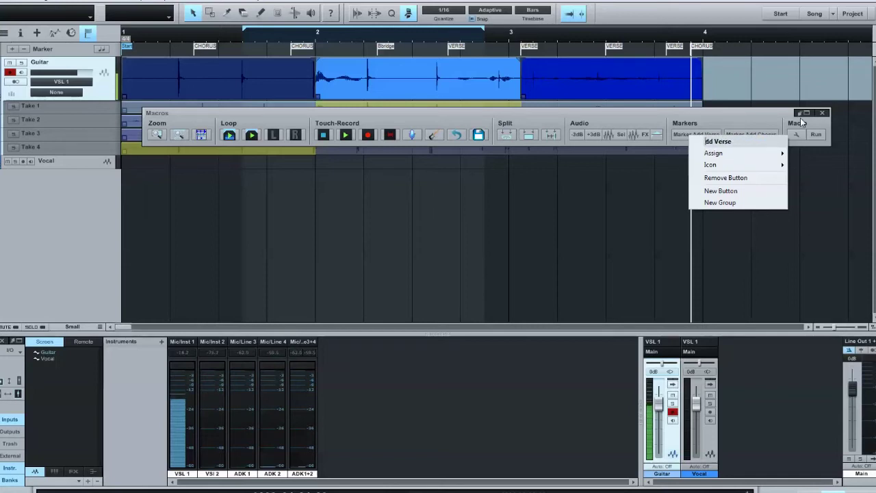
{"action": "key", "text": "Delete"}
{"action": "key", "text": "Delete"}
{"action": "key", "text": "Delete"}
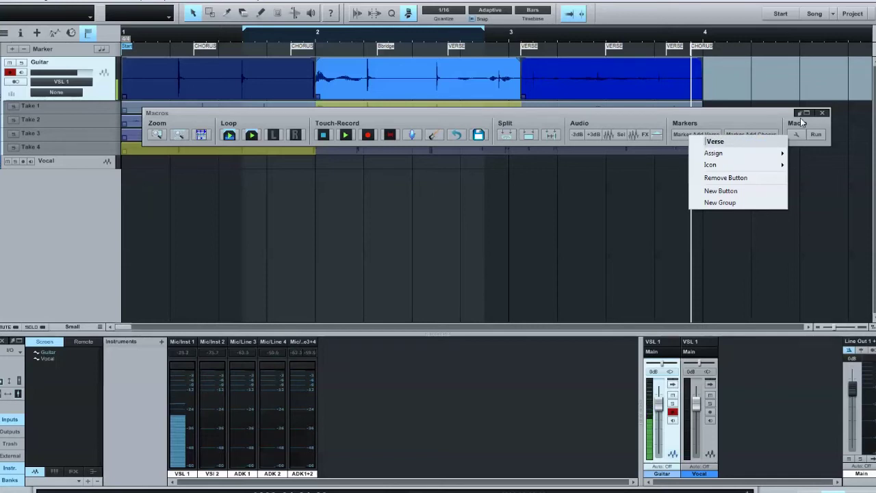
{"action": "key", "text": "Return"}
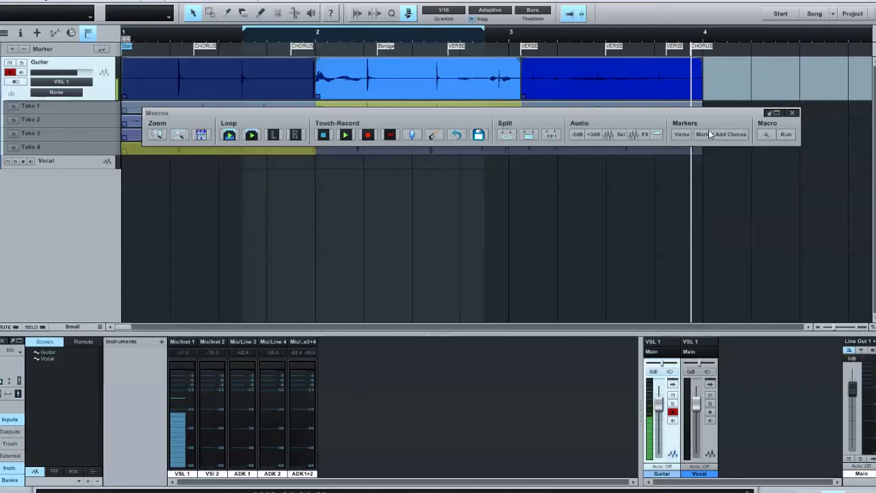
- Start picking an icon image for the Verse button from the macro Resources folder
{"action": "right_click", "coordinate": [681, 134]}
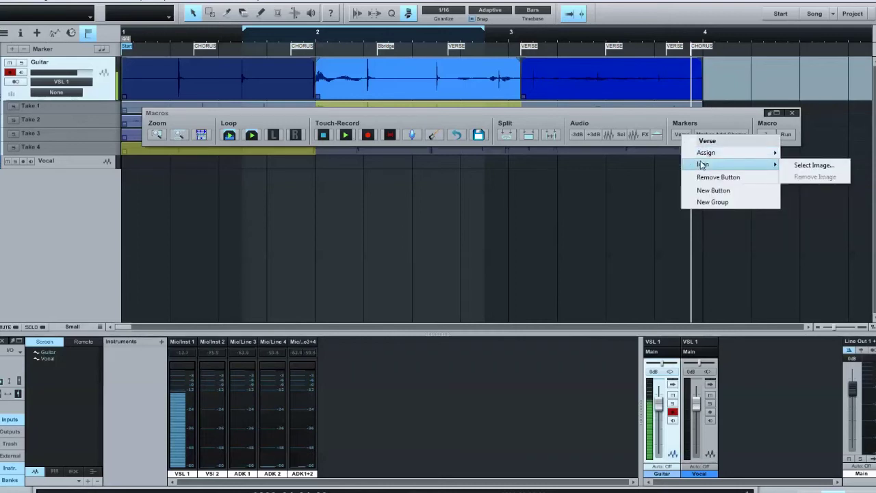
{"action": "left_click", "coordinate": [800, 165]}
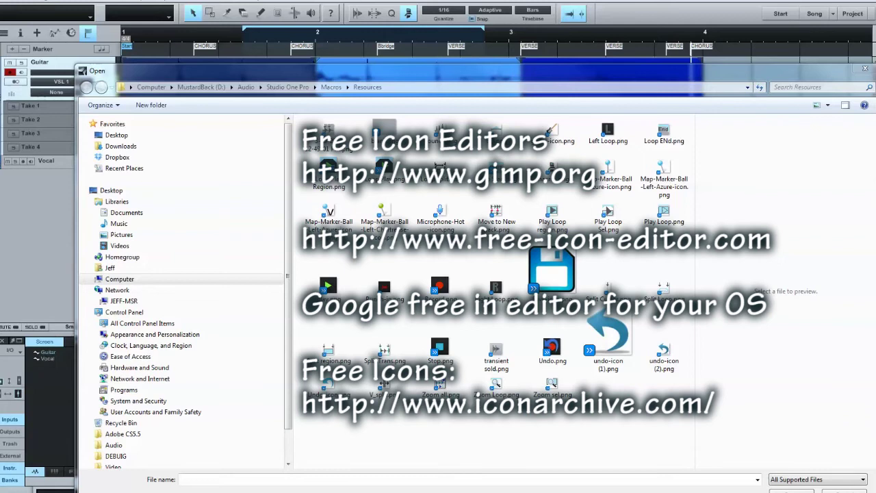
{"action": "left_click_drag", "start_coordinate": [676, 86], "coordinate": [709, 53]}
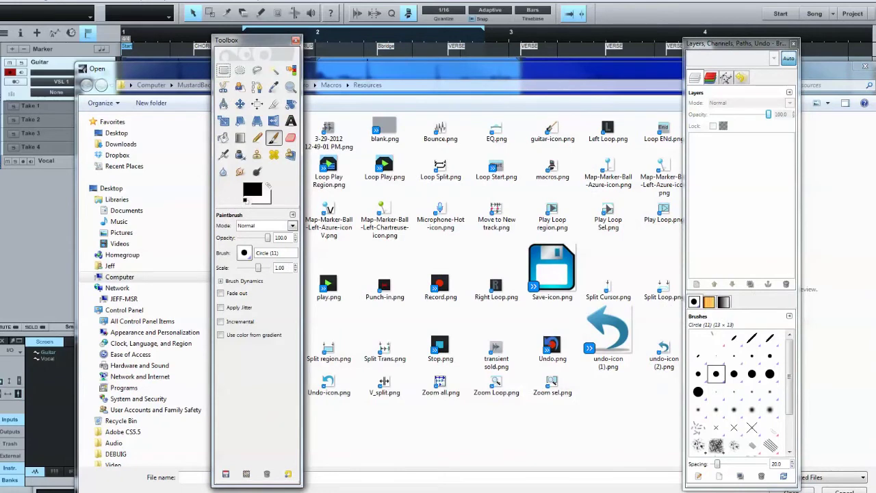
- In GIMP, load the 22x22 Map-Marker-Ball-Left-Azure-iconV.png from the Resources folder
{"action": "left_click_drag", "start_coordinate": [680, 112], "coordinate": [402, 108]}
{"action": "key", "text": "ctrl+o"}
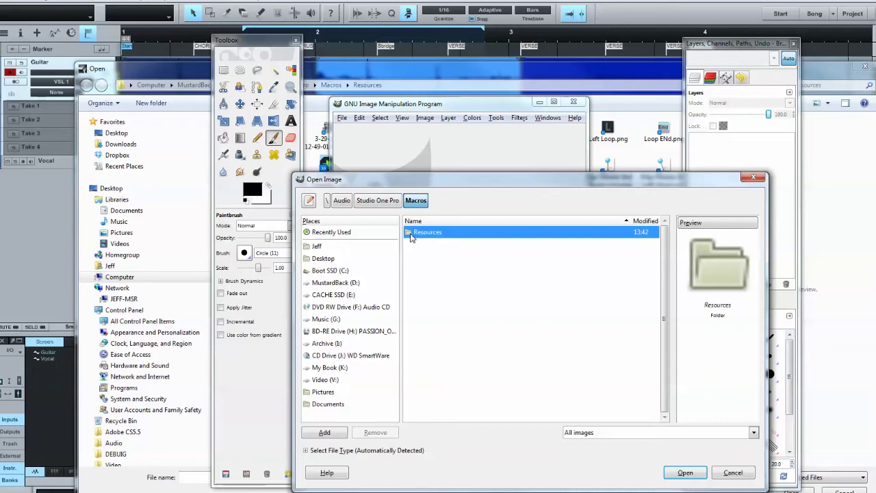
{"action": "double_click", "coordinate": [408, 233]}
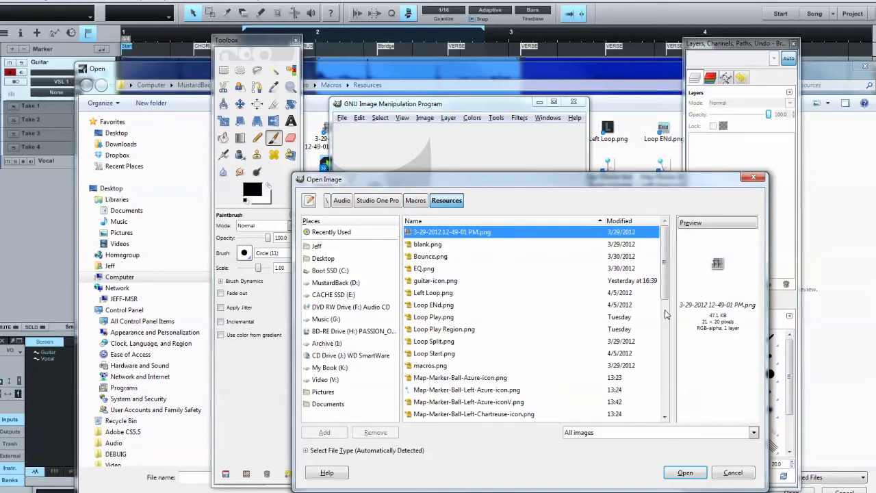
{"action": "scroll", "coordinate": [665, 312], "scroll_direction": "down", "scroll_amount": 3}
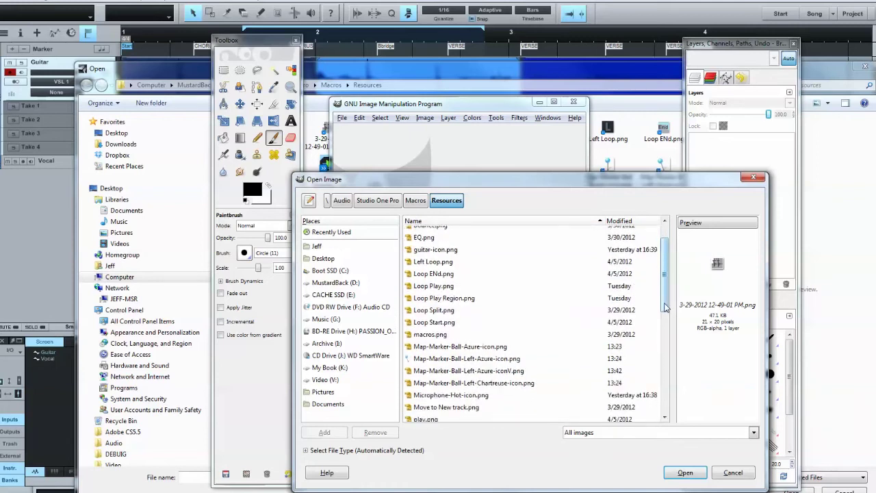
{"action": "left_click", "coordinate": [450, 365]}
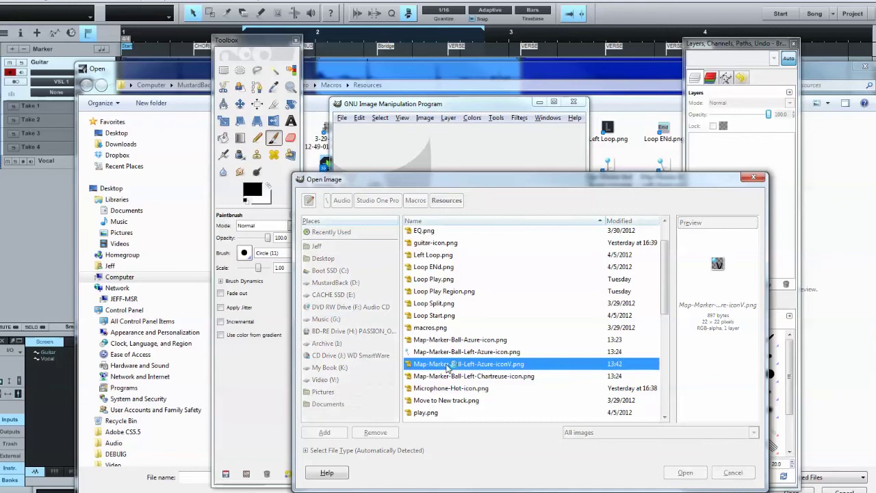
{"action": "double_click", "coordinate": [448, 368]}
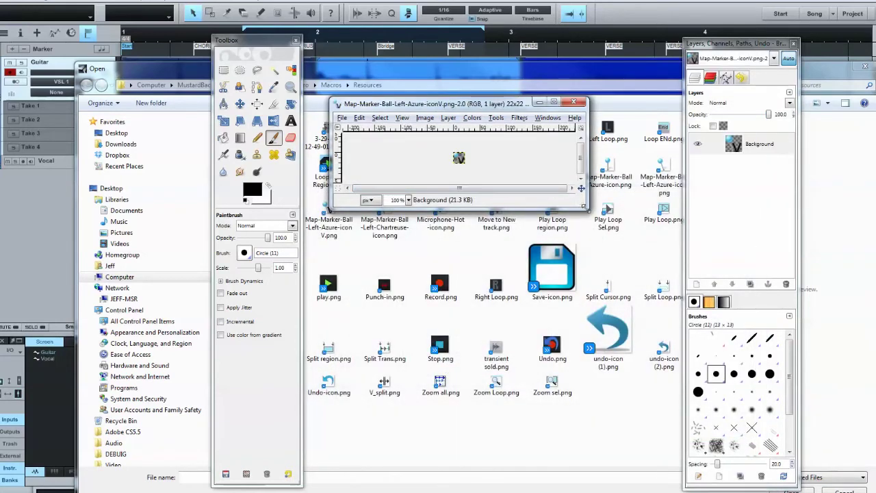
{"action": "key", "text": "z"}
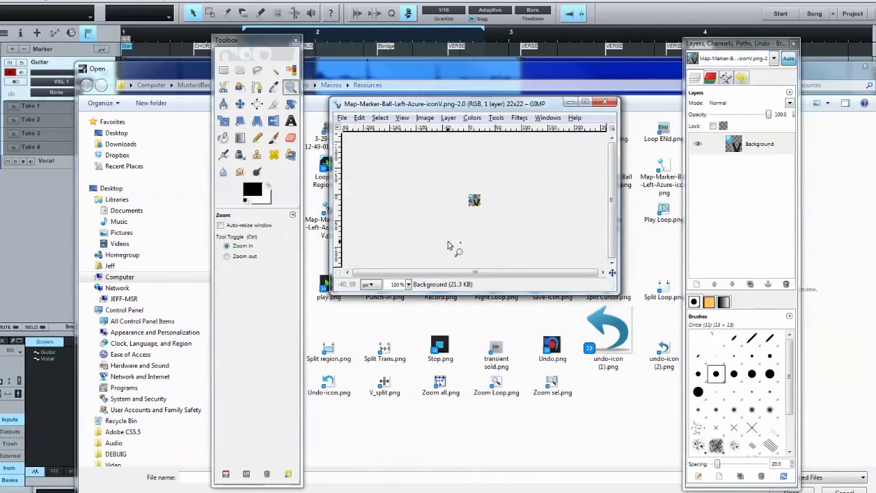
{"action": "left_click", "coordinate": [483, 241]}
{"action": "left_click", "coordinate": [483, 240]}
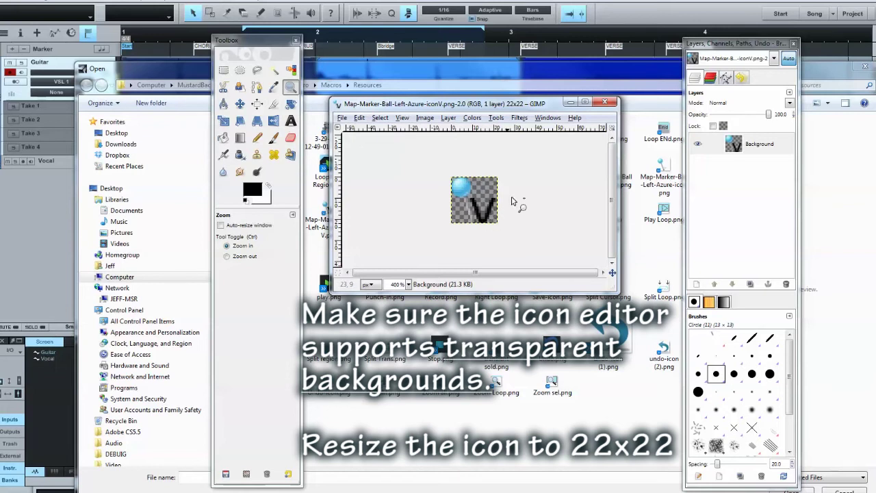
{"action": "left_click", "coordinate": [425, 118]}
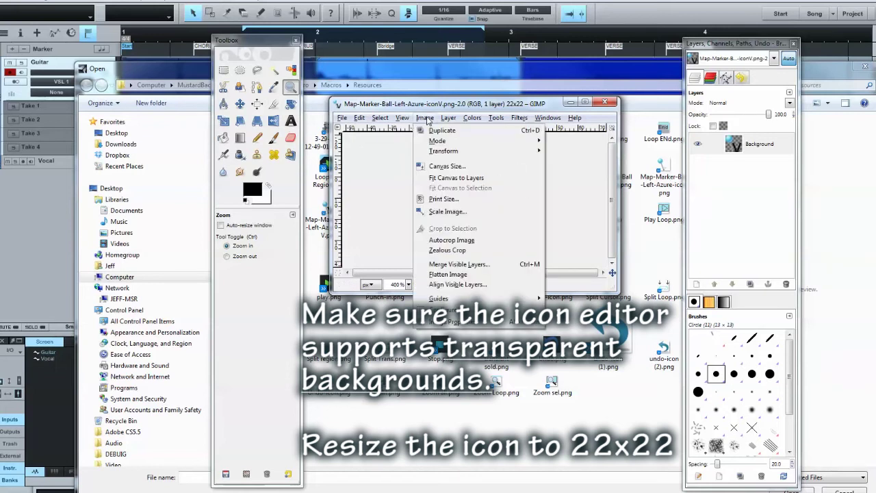
{"action": "mouse_move", "coordinate": [520, 151]}
{"action": "left_click", "coordinate": [452, 168]}
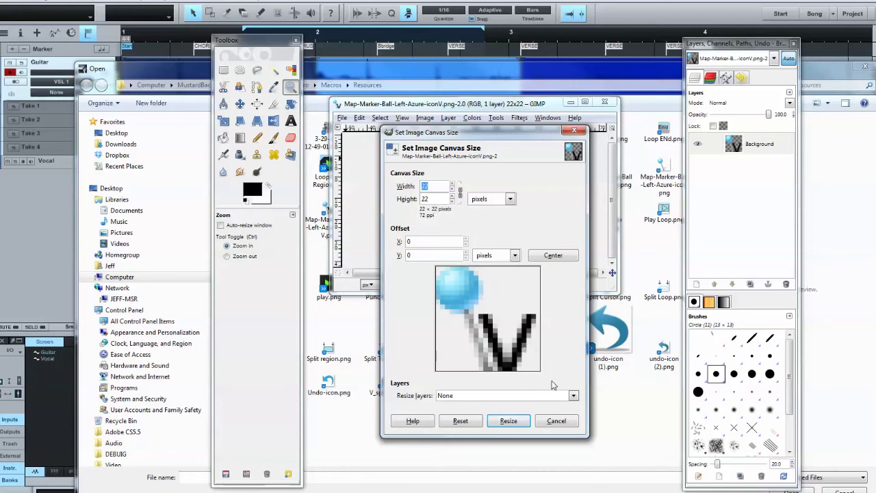
{"action": "left_click", "coordinate": [555, 421]}
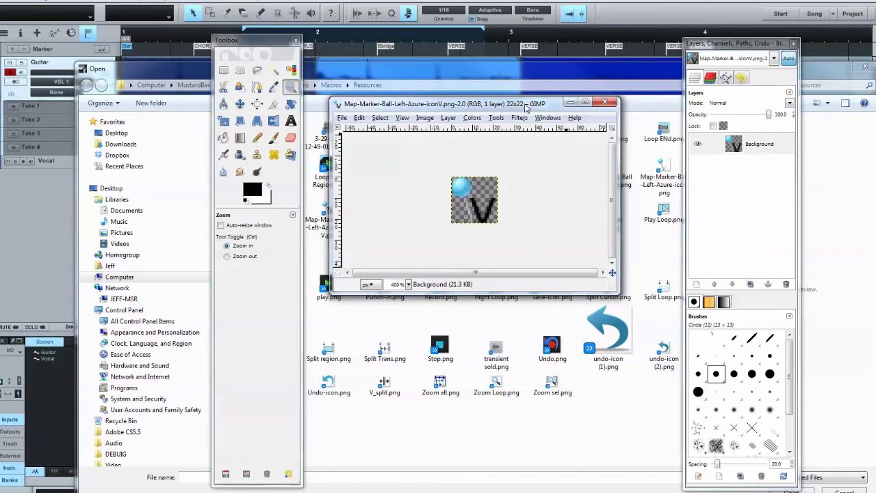
- Set the azure V marker icon on the Verse macro button
{"action": "left_click_drag", "start_coordinate": [527, 107], "coordinate": [855, 139]}
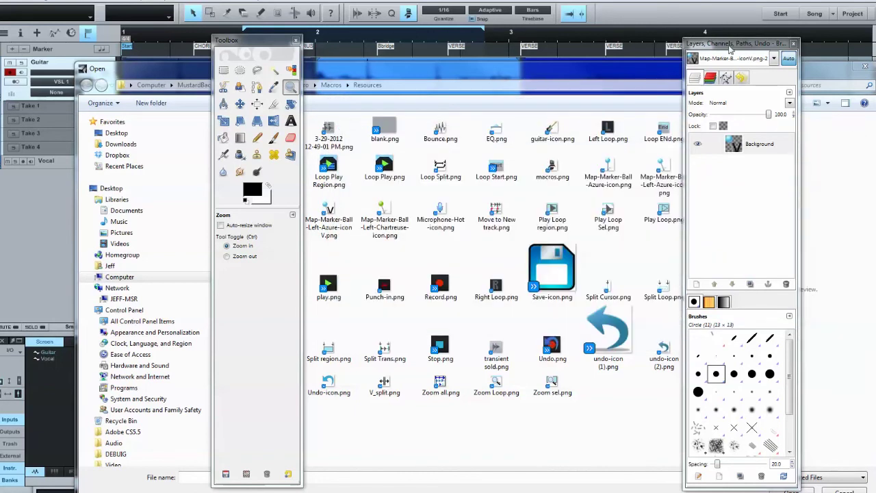
{"action": "left_click_drag", "start_coordinate": [730, 50], "coordinate": [875, 55]}
{"action": "left_click_drag", "start_coordinate": [236, 39], "coordinate": [875, 68]}
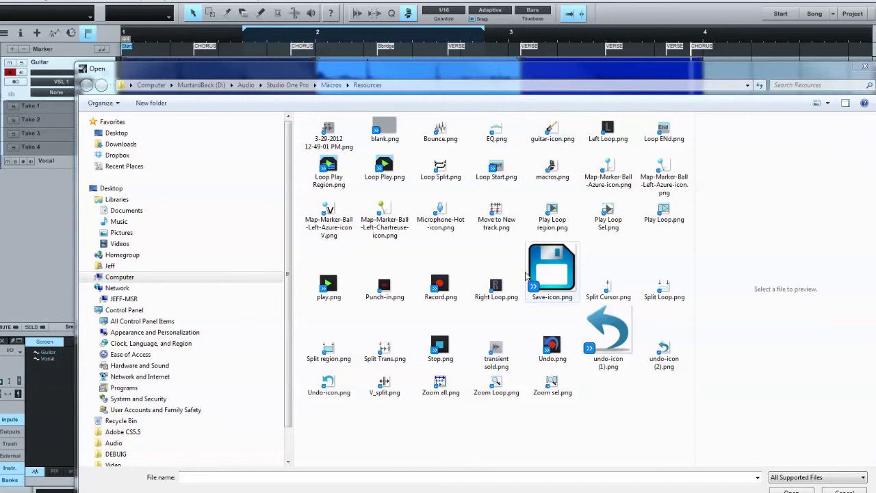
{"action": "double_click", "coordinate": [328, 210]}
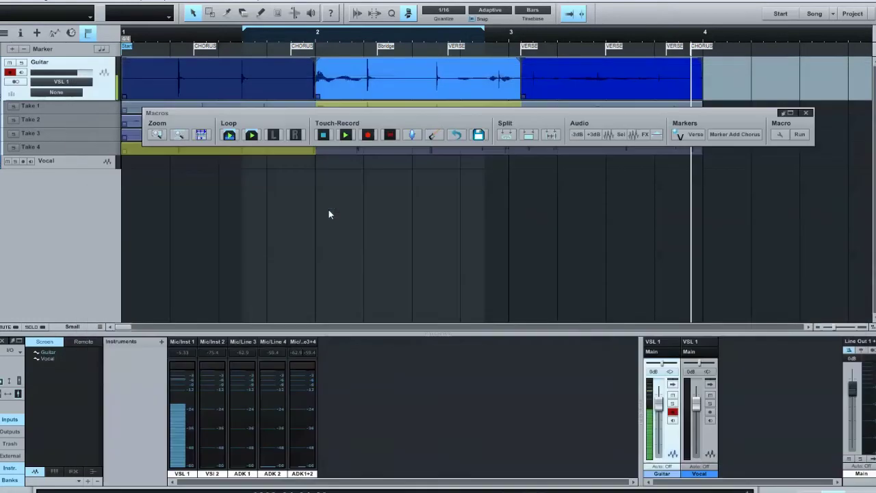
- Clear the Verse button's text label, then use it to add a VERSE marker
{"action": "right_click", "coordinate": [690, 138]}
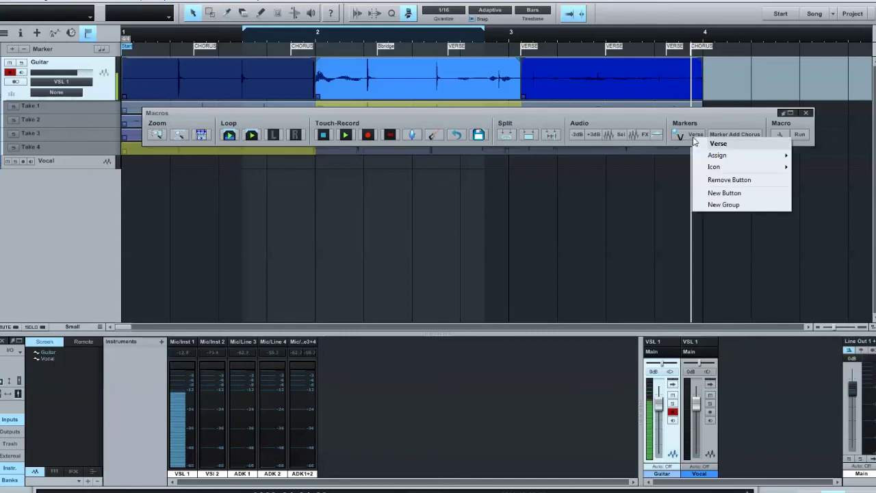
{"action": "left_click", "coordinate": [718, 143]}
{"action": "key", "text": "BackSpace"}
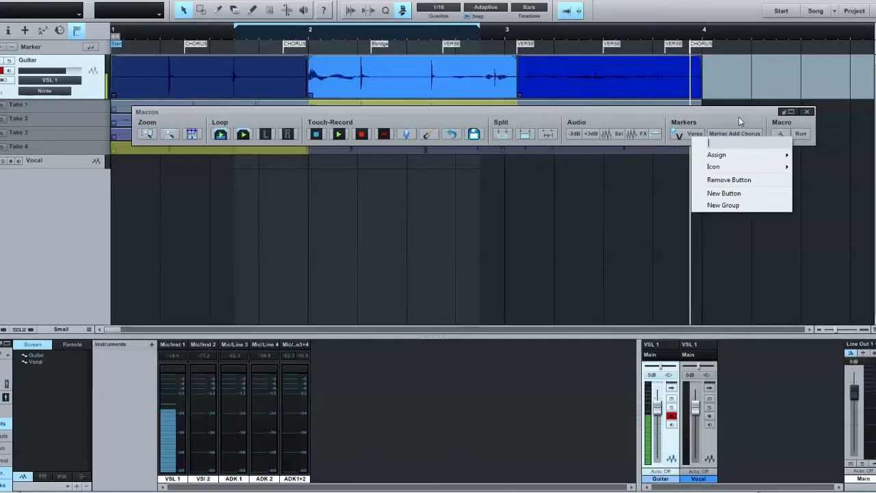
{"action": "key", "text": "Return"}
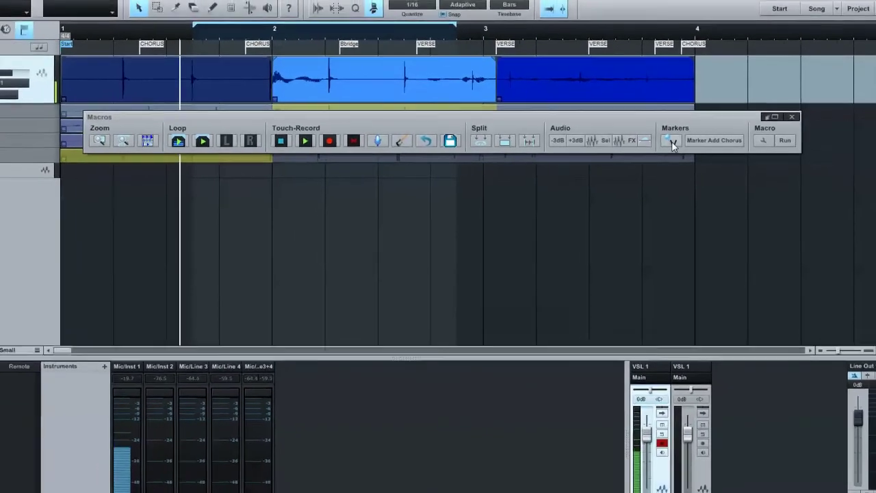
{"action": "left_click", "coordinate": [671, 141]}
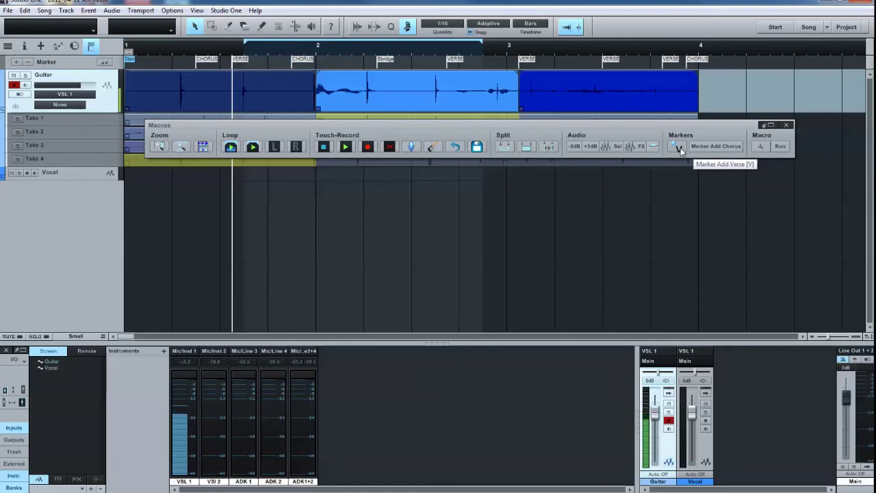
- Delete the 'Marker Add ' prefix so the second Markers button reads Chorus
{"action": "right_click", "coordinate": [711, 149]}
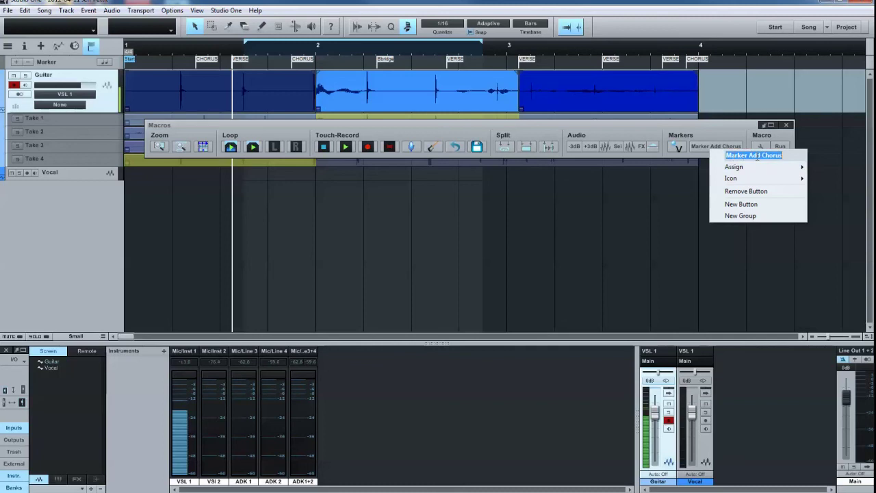
{"action": "left_click_drag", "start_coordinate": [756, 156], "coordinate": [685, 151]}
{"action": "key", "text": "BackSpace"}
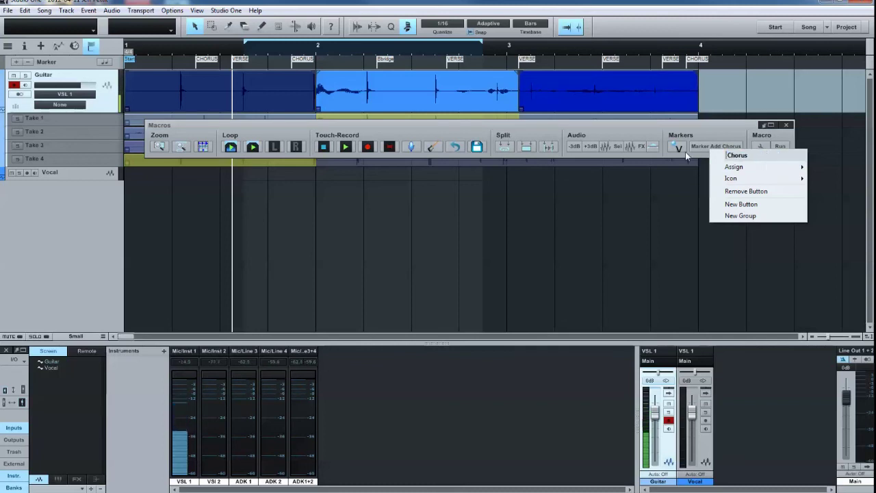
{"action": "left_click", "coordinate": [744, 134]}
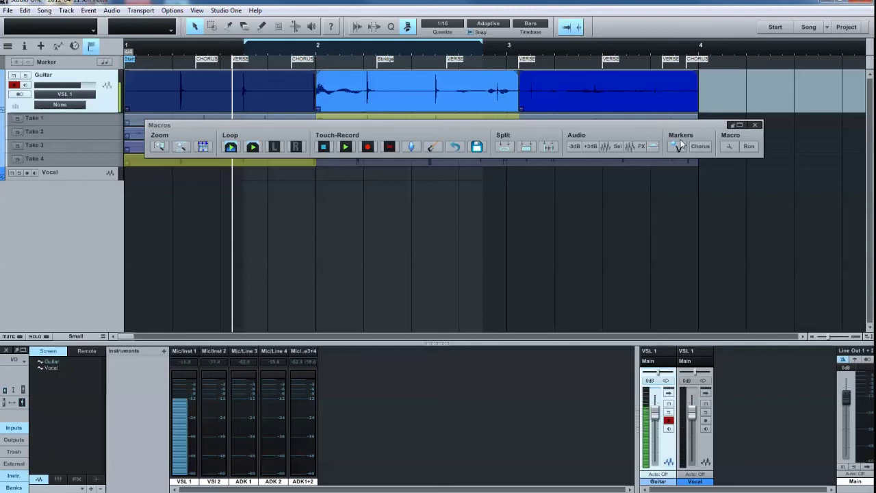
- Open the Macro Organizer via Edit Names and bring the Macros folder up in Explorer
{"action": "left_click", "coordinate": [729, 146]}
{"action": "left_click", "coordinate": [746, 187]}
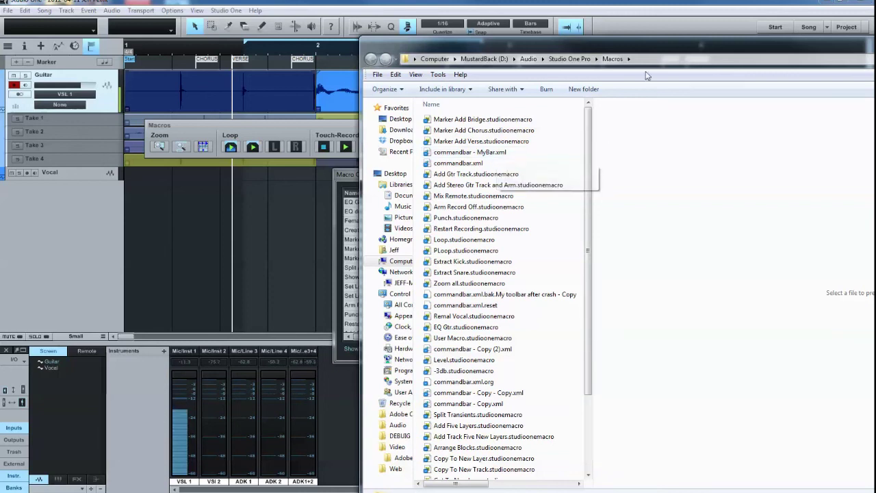
{"action": "key", "text": "alt+Tab"}
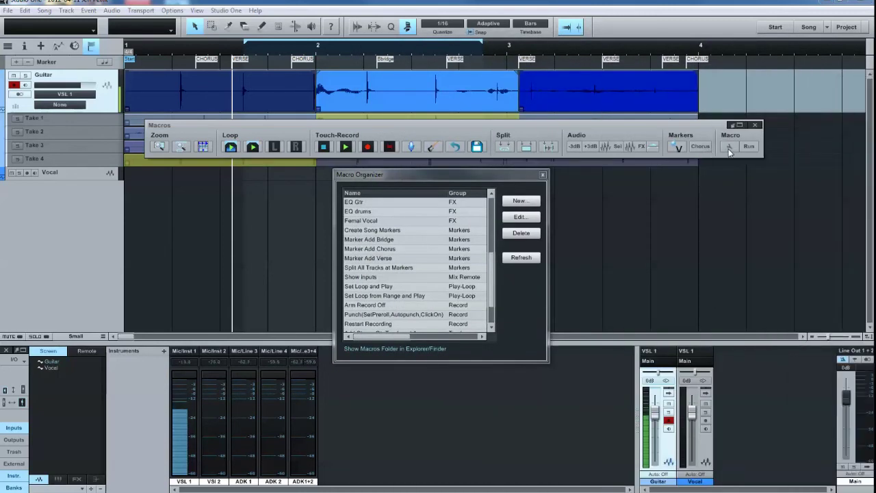
{"action": "left_click", "coordinate": [729, 147]}
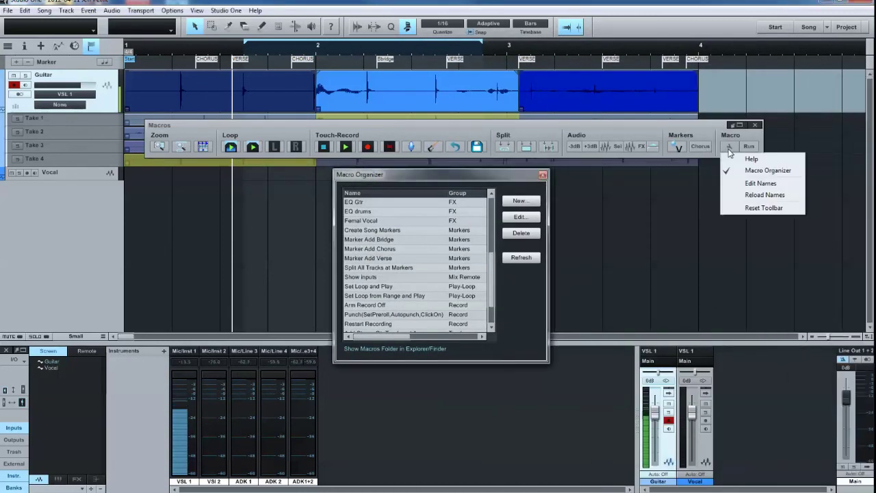
{"action": "left_click", "coordinate": [749, 208]}
{"action": "key", "text": "alt+Tab"}
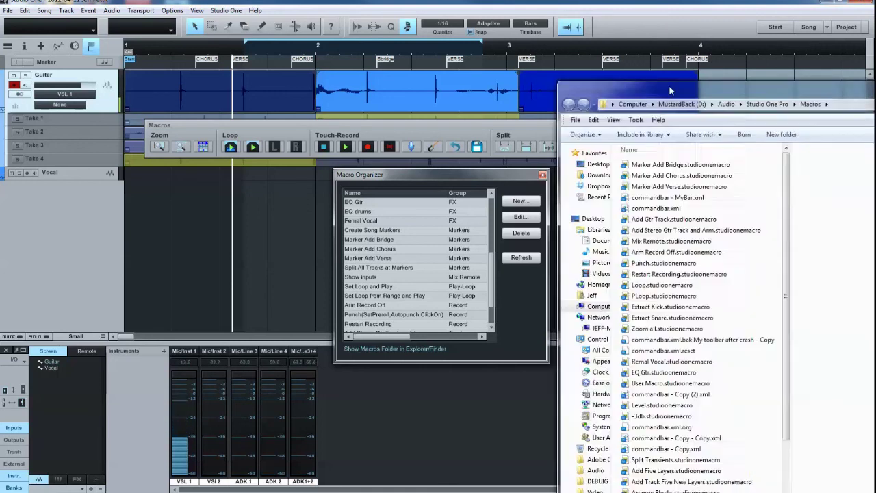
- Review commandbar.xml and the .studioonemacro files, then return to Studio One
{"action": "left_click_drag", "start_coordinate": [613, 39], "coordinate": [616, 6]}
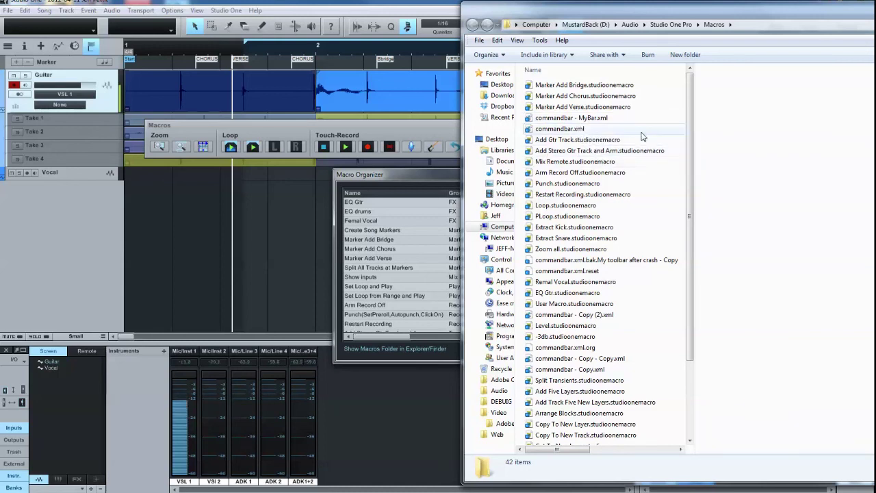
{"action": "left_click", "coordinate": [458, 193]}
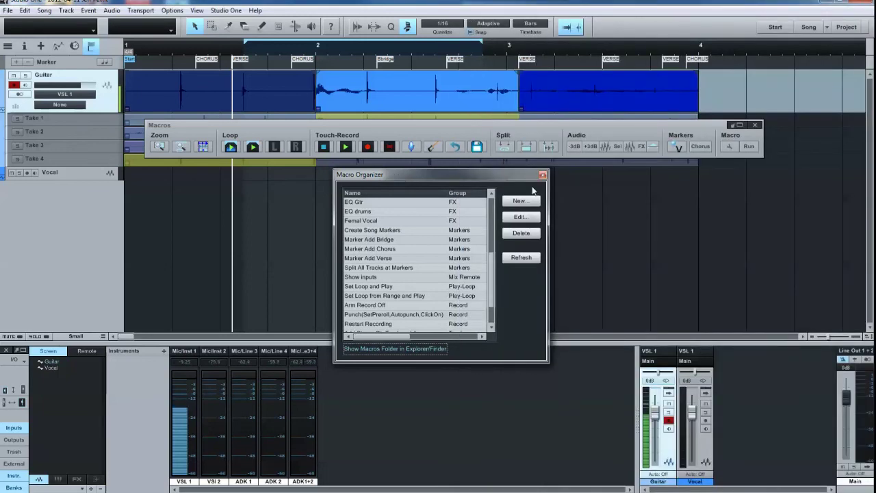